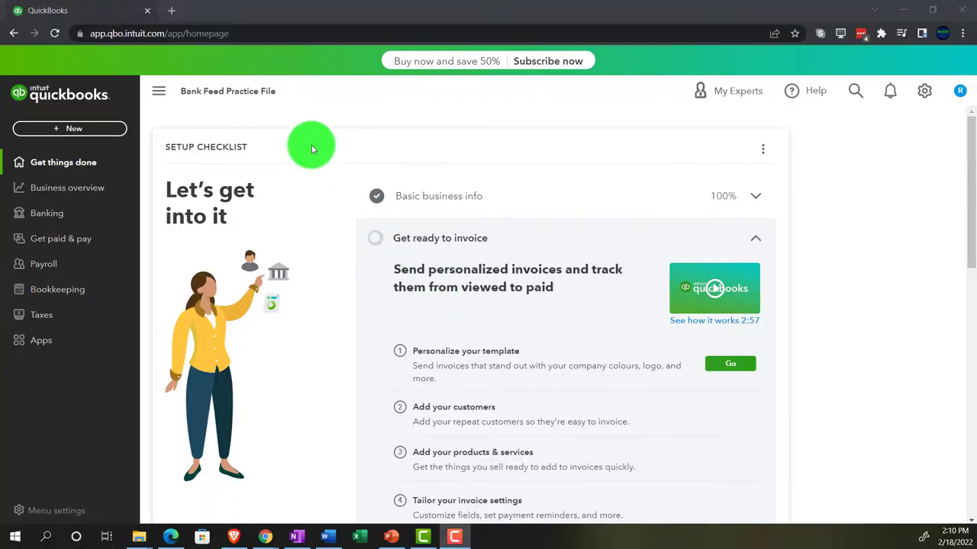
# Zoom the Chrome page for the Bank Feed Practice File from 100% to 150%
pyautogui.hotkey('ctrl', '+')
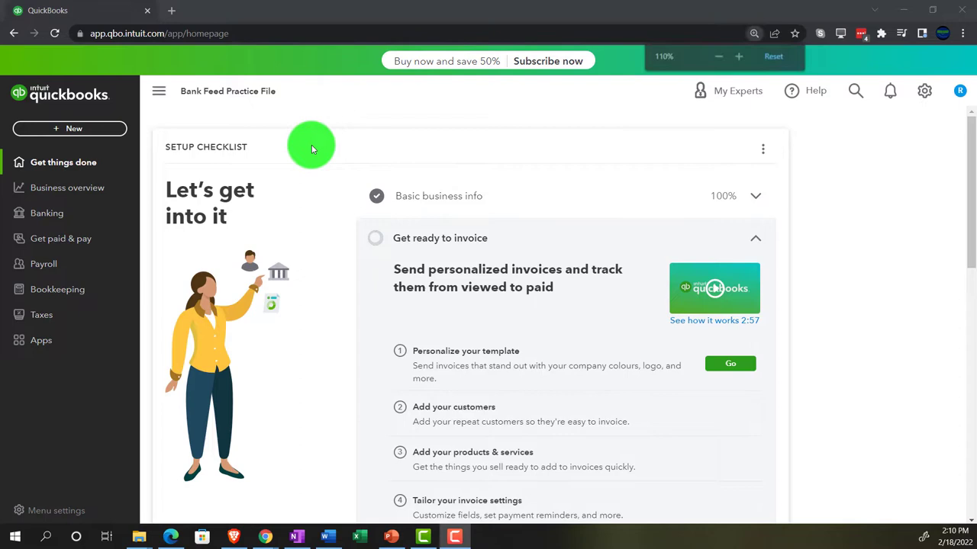
pyautogui.hotkey('ctrl', '+')
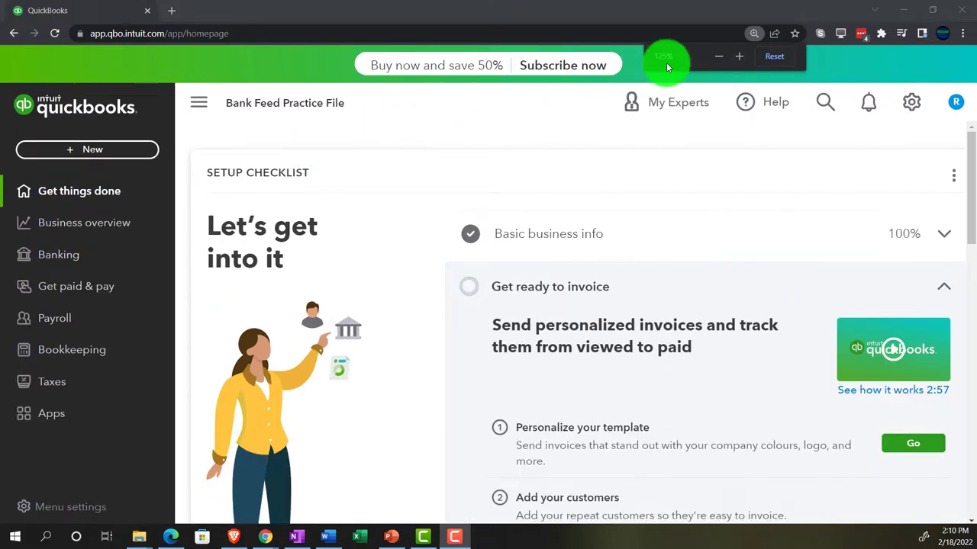
pyautogui.hotkey('ctrl', '+')
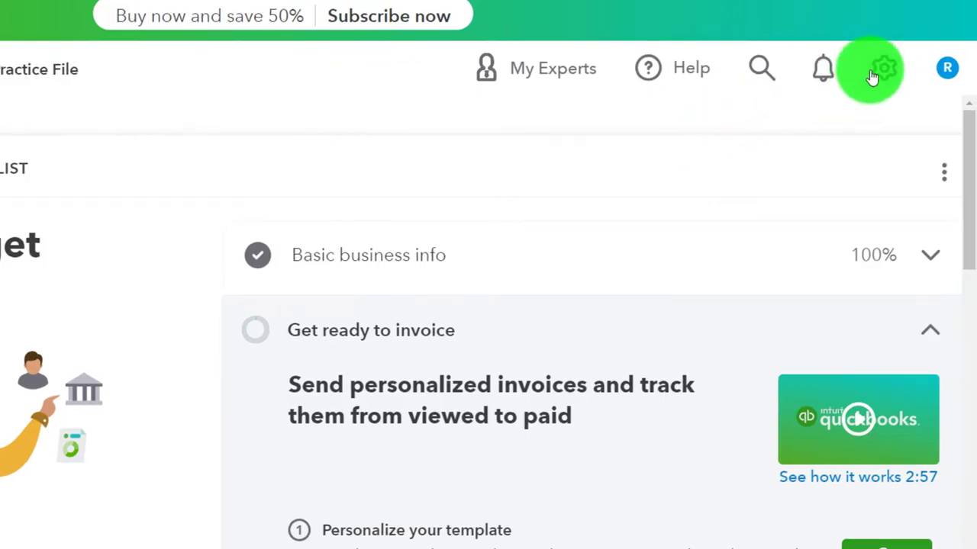
# Glance at the sample company window, then return to the practice file window
pyautogui.click(873, 74)
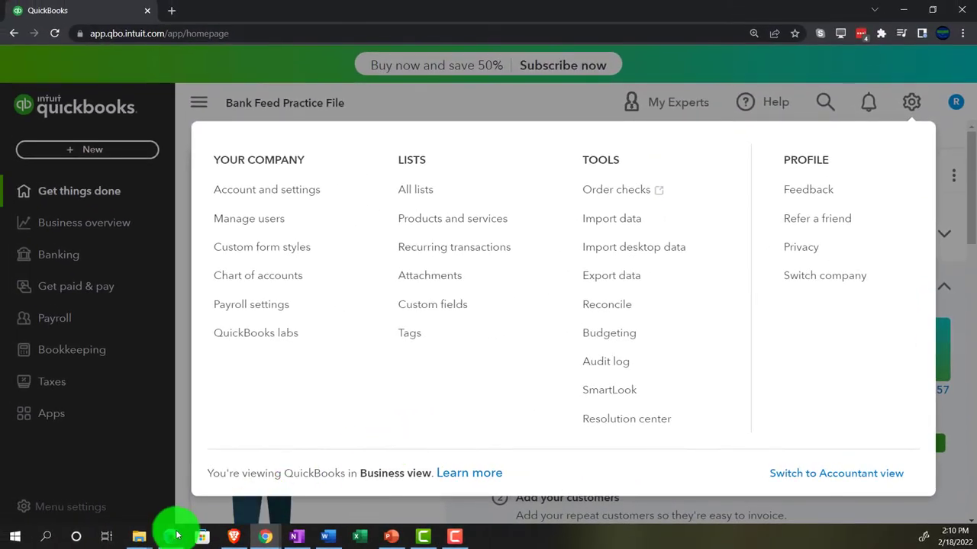
pyautogui.click(171, 537)
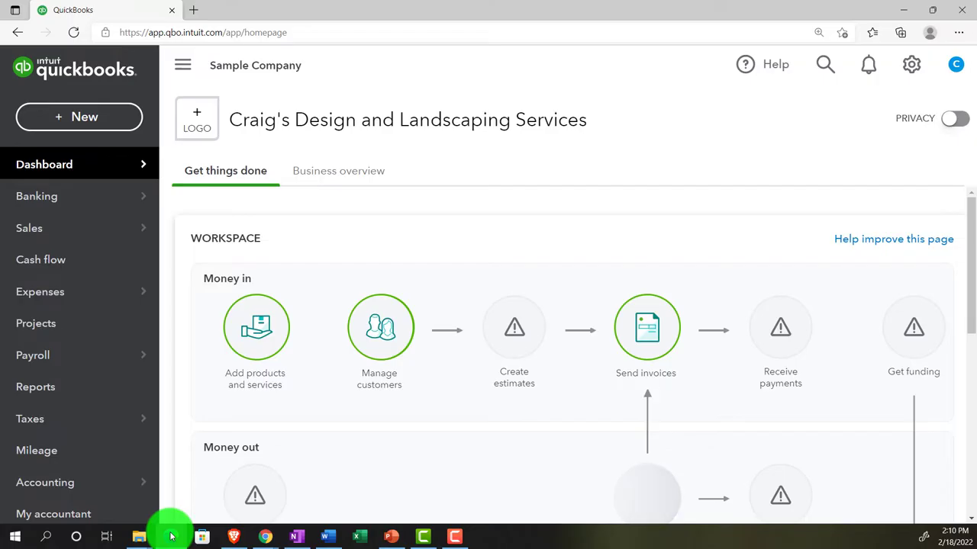
pyautogui.click(172, 537)
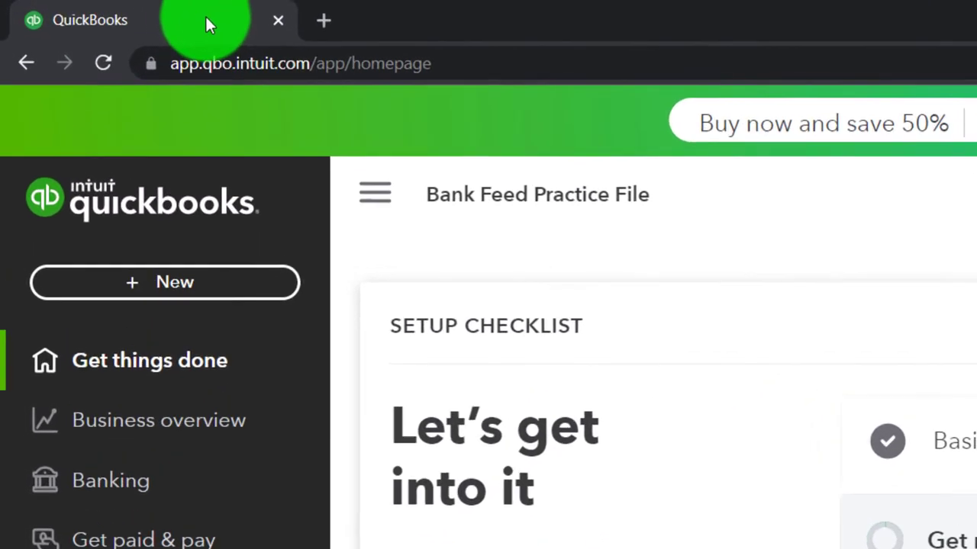
# Duplicate the QuickBooks tab twice so the practice file is open in three tabs
pyautogui.rightClick(210, 25)
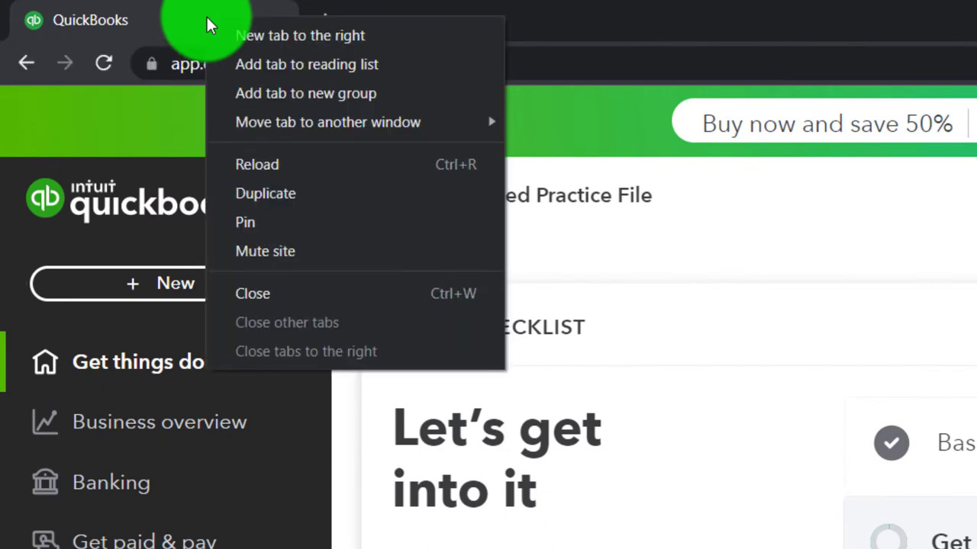
pyautogui.click(252, 192)
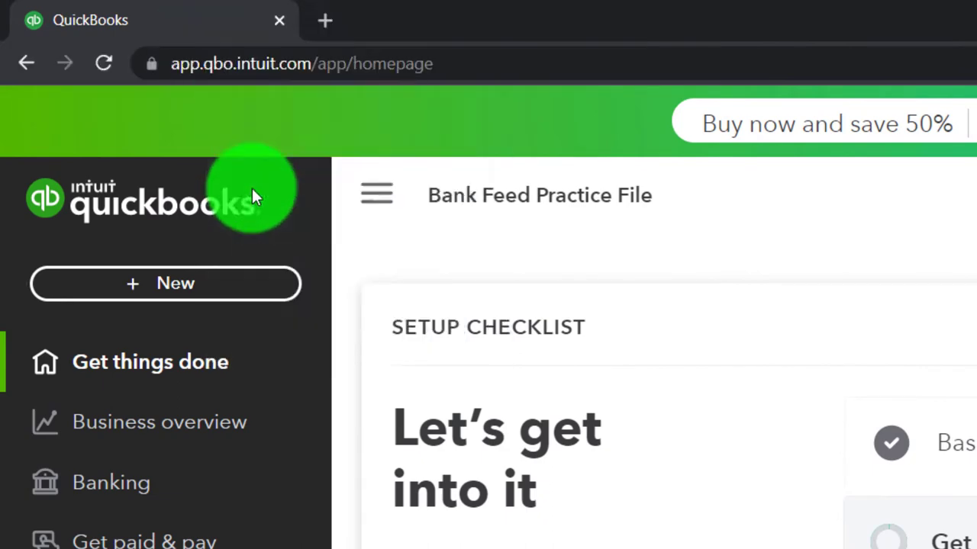
pyautogui.click(216, 22)
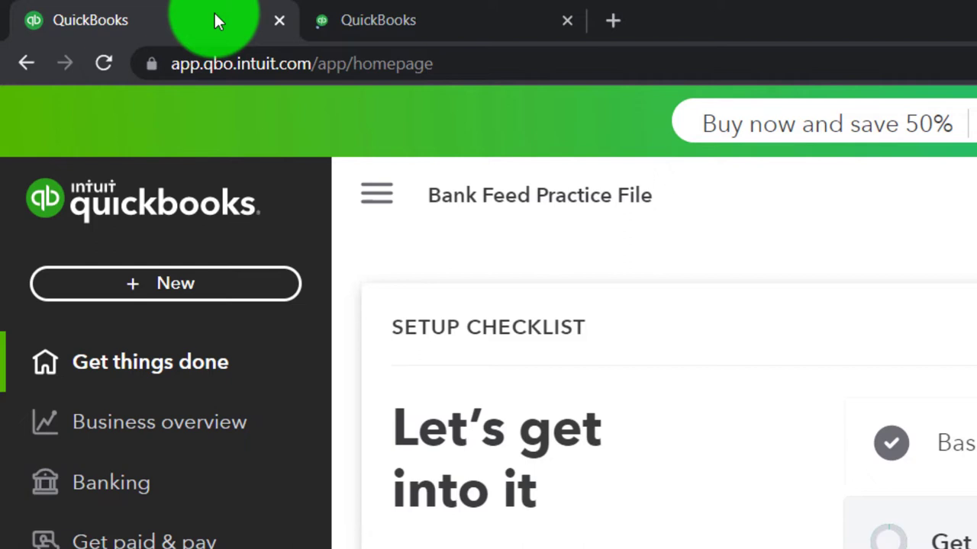
pyautogui.rightClick(215, 21)
pyautogui.click(258, 191)
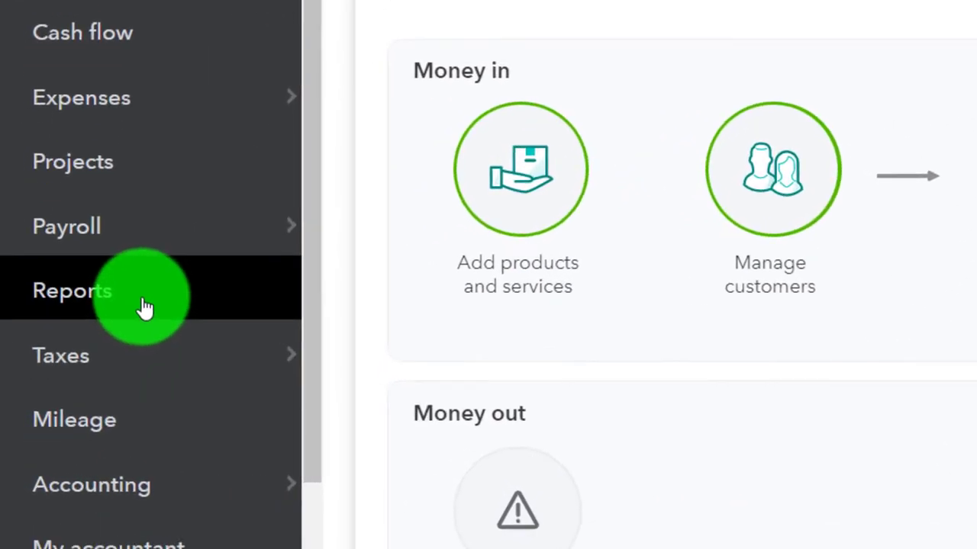
# Open the practice file's Balance Sheet report from Business overview > Reports
pyautogui.click(145, 308)
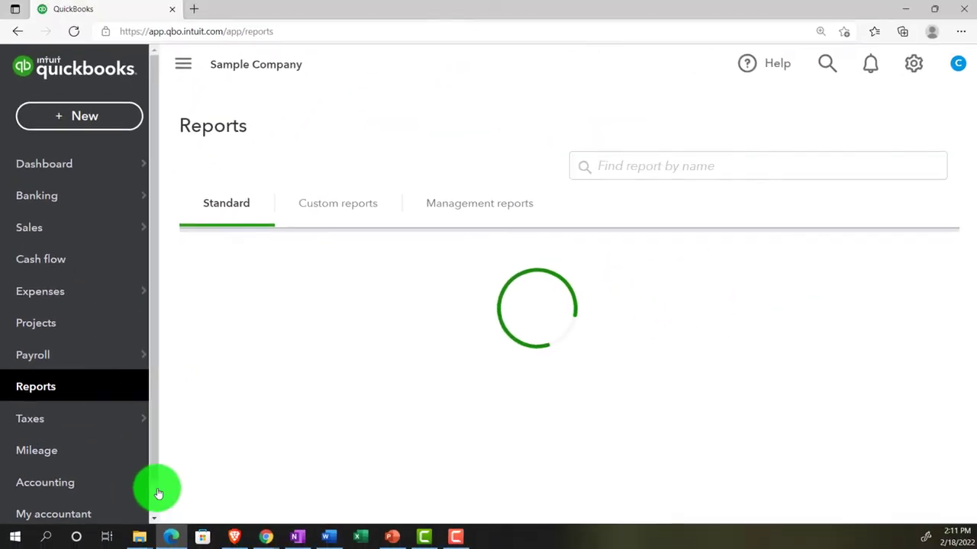
pyautogui.click(176, 539)
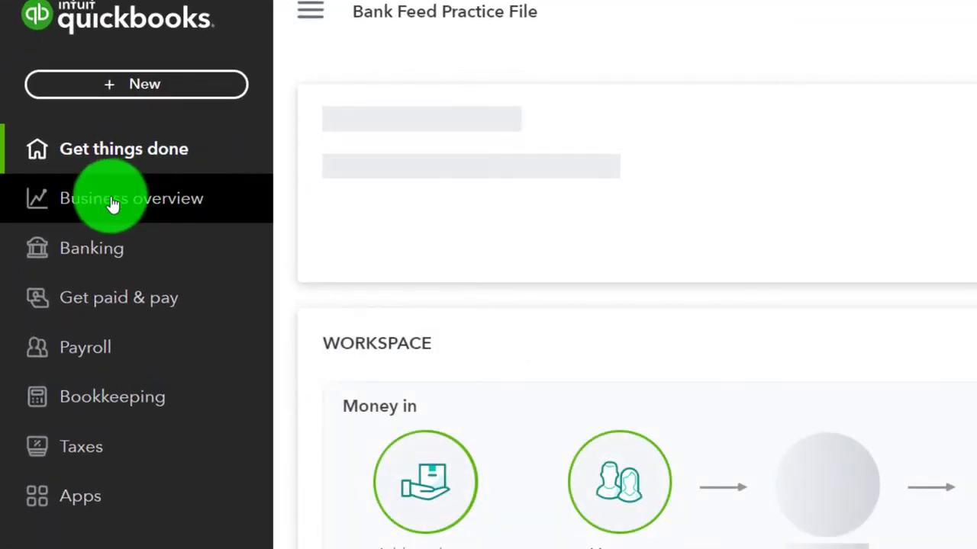
pyautogui.click(111, 200)
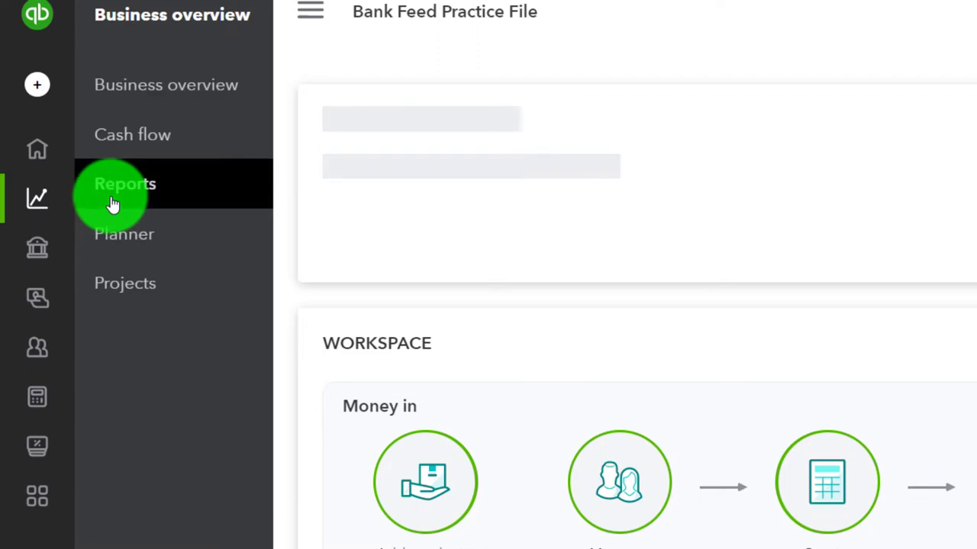
pyautogui.click(134, 203)
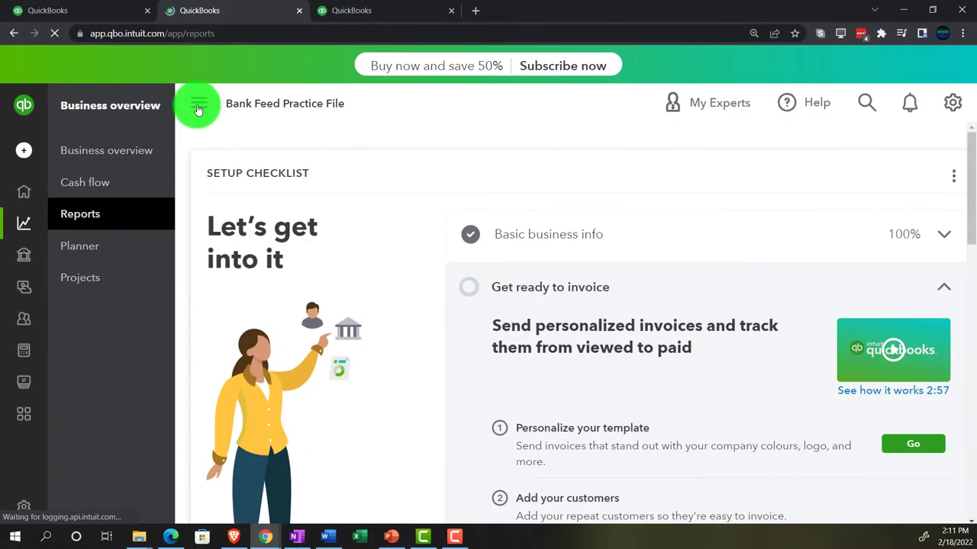
pyautogui.click(197, 106)
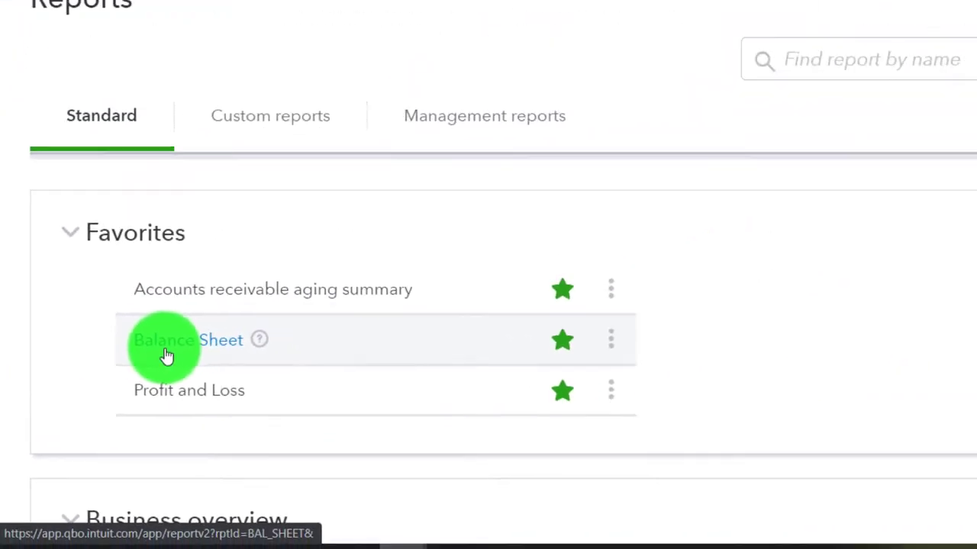
pyautogui.click(240, 300)
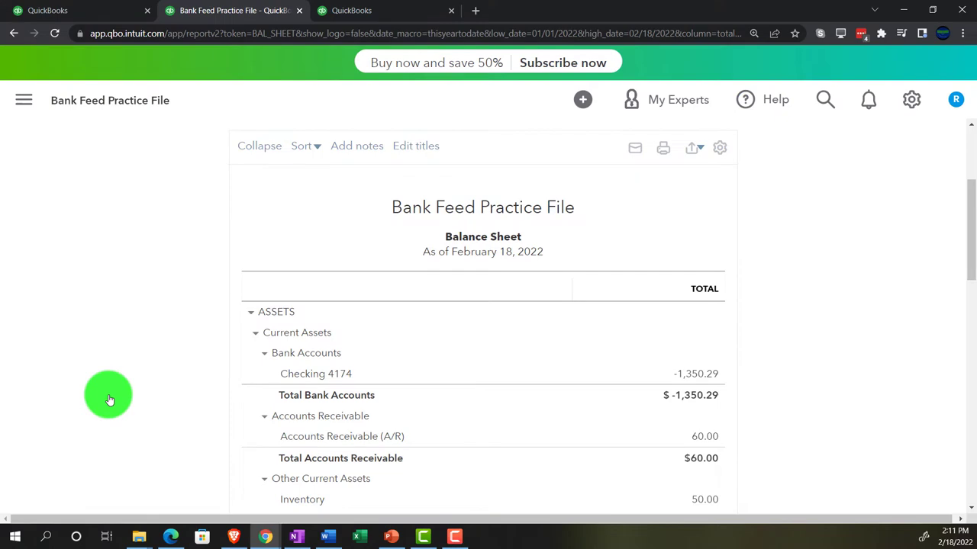
# Set the Balance Sheet dates to 01/01/2021–12/31/2021 and run the report
pyautogui.scroll(3, 108, 395)
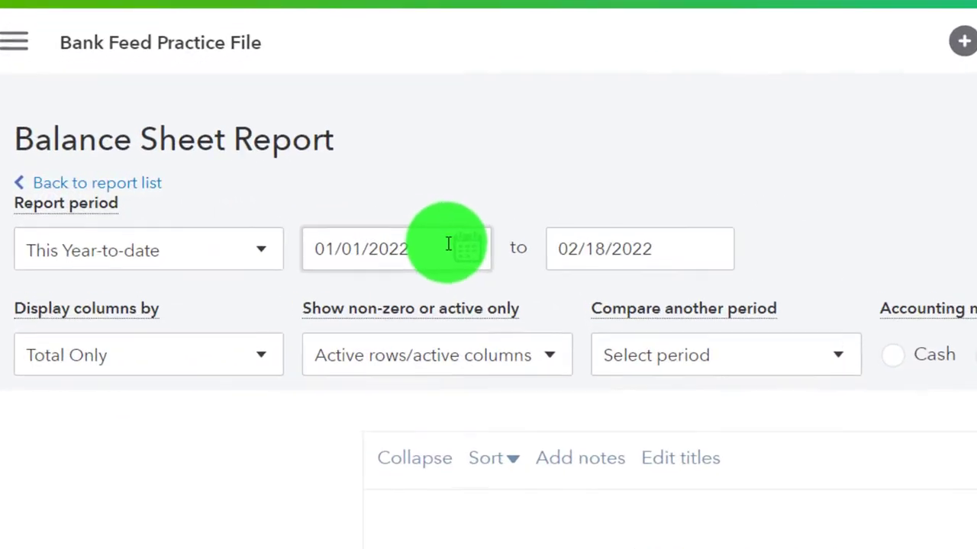
pyautogui.moveTo(279, 222); pyautogui.dragTo(180, 220)
pyautogui.moveTo(325, 259); pyautogui.dragTo(247, 537)
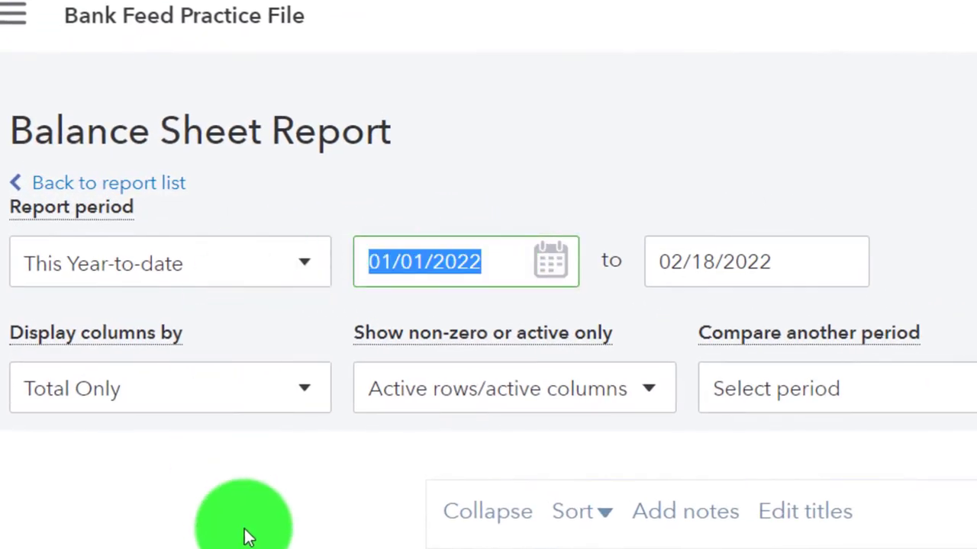
pyautogui.write('0')
pyautogui.press('Tab')
pyautogui.write('12312021')
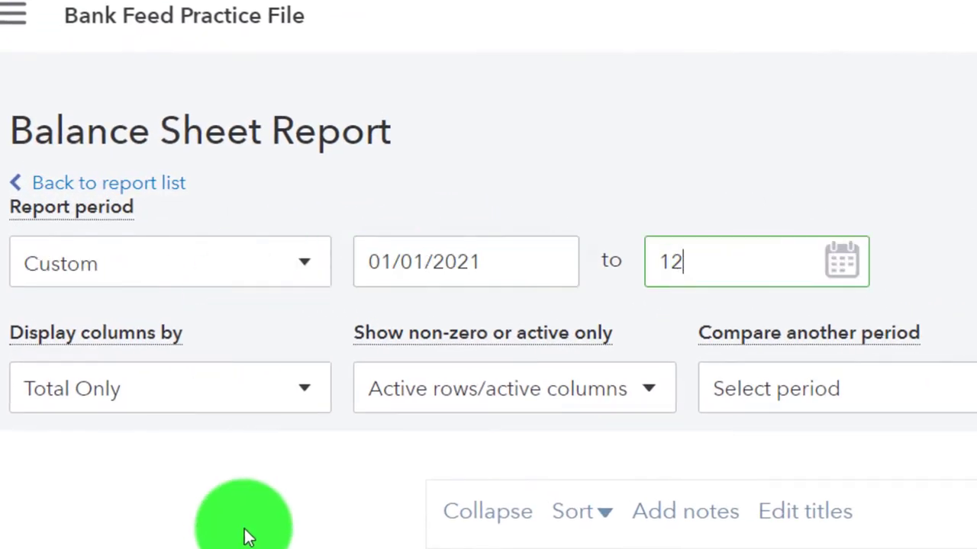
pyautogui.press('Tab')
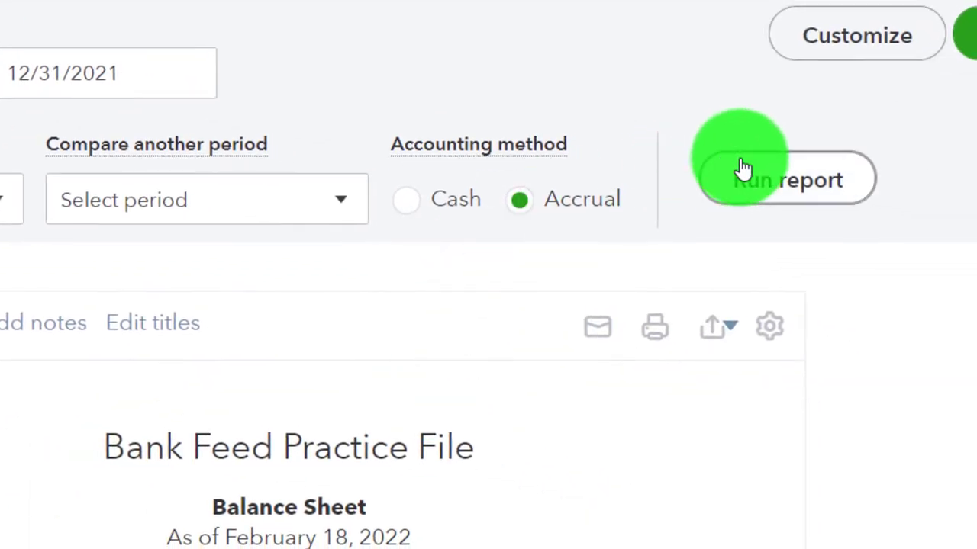
pyautogui.click(745, 173)
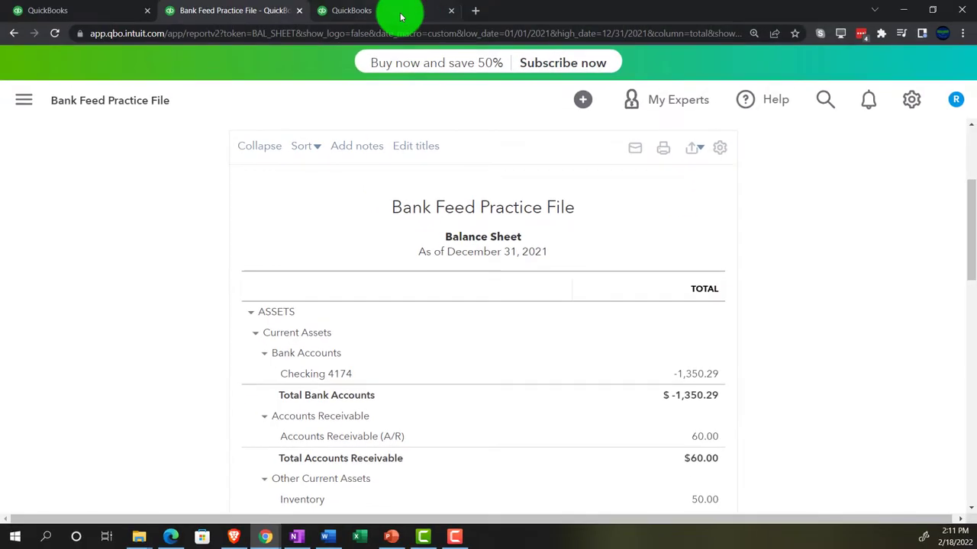
# In the third tab, open the Profit and Loss report from Business overview > Reports
pyautogui.click(401, 17)
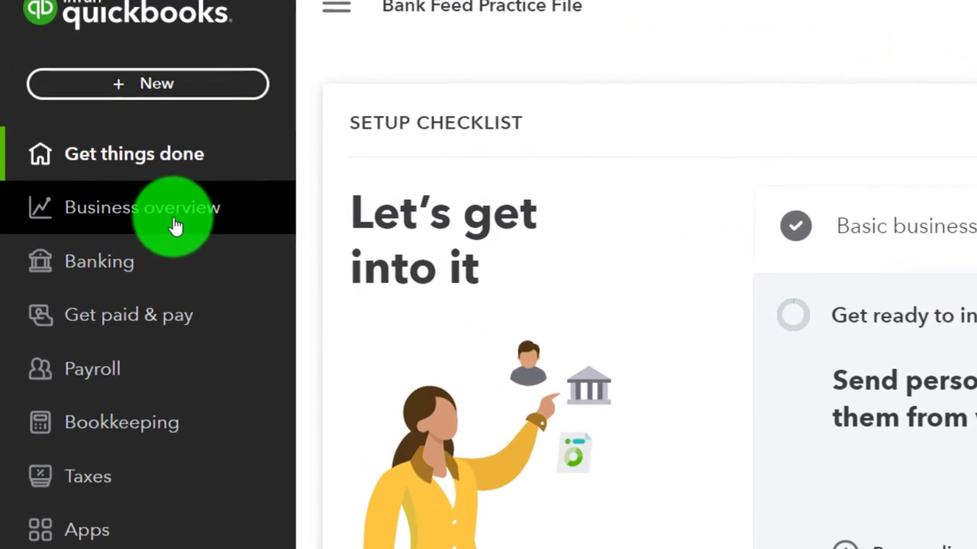
pyautogui.click(176, 221)
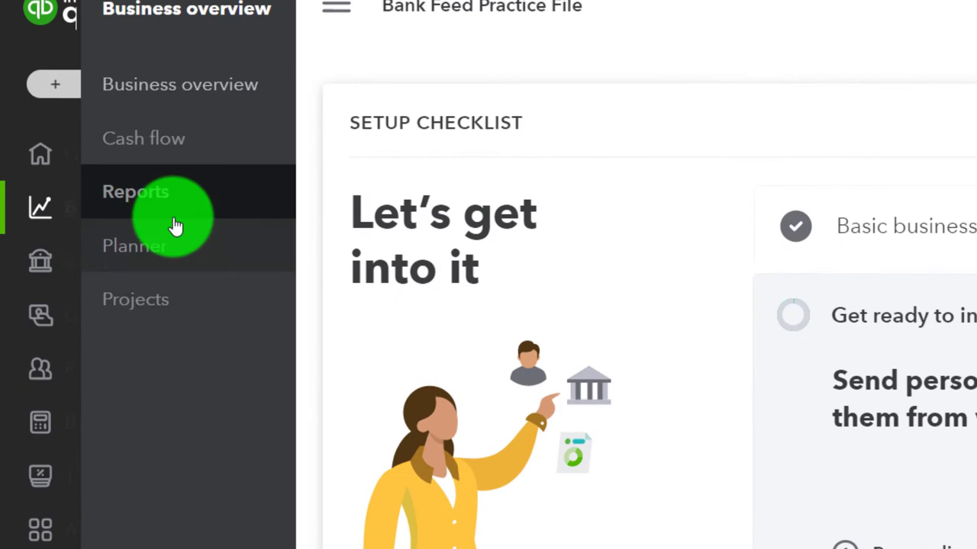
pyautogui.click(174, 223)
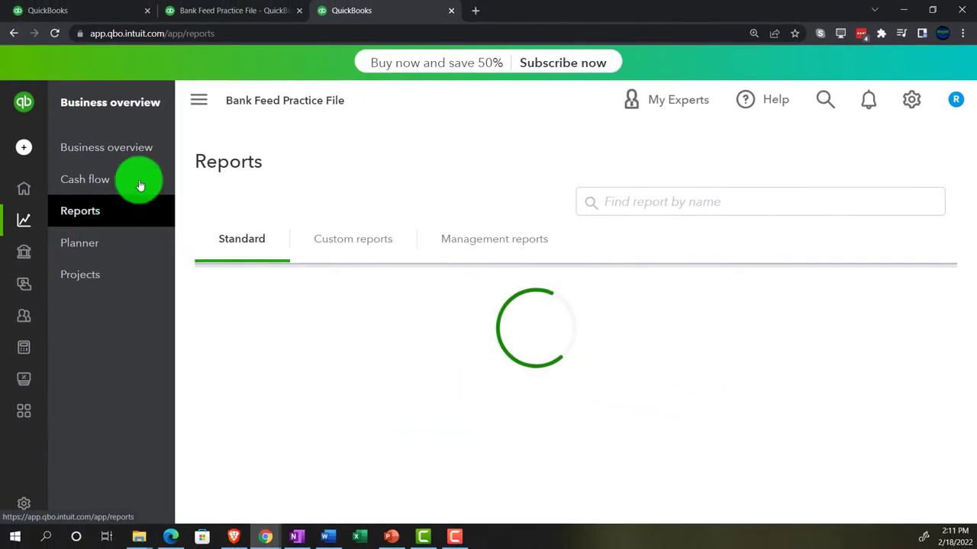
pyautogui.click(243, 68)
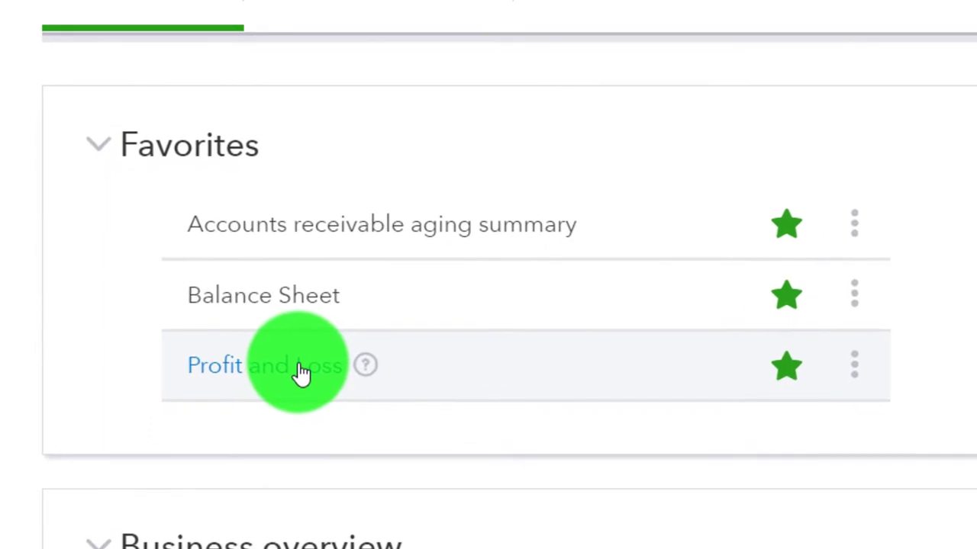
pyautogui.click(302, 372)
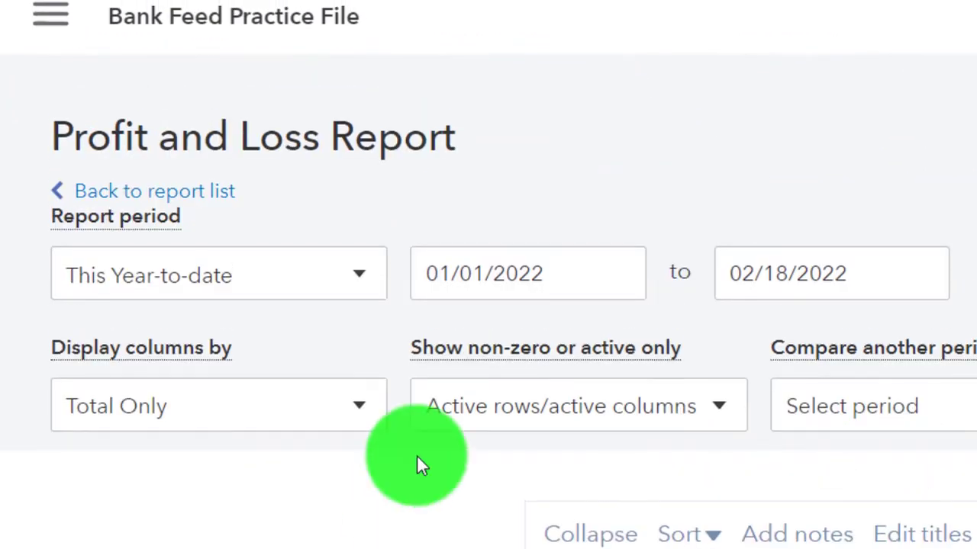
# Set the Profit and Loss dates to 01/01/2021–12/31/2021 and run the report
pyautogui.click(550, 280)
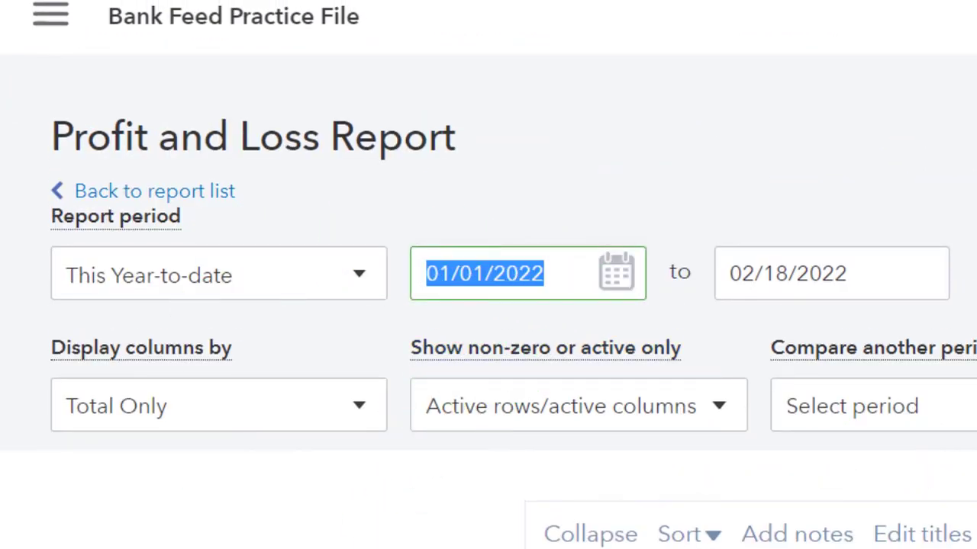
pyautogui.write('01012')
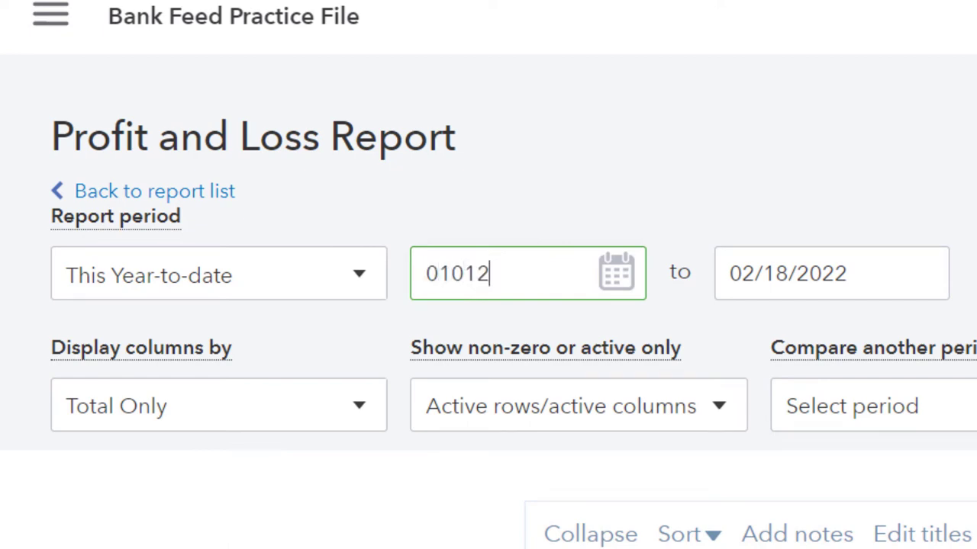
pyautogui.write('1')
pyautogui.press('Tab')
pyautogui.write('12312021')
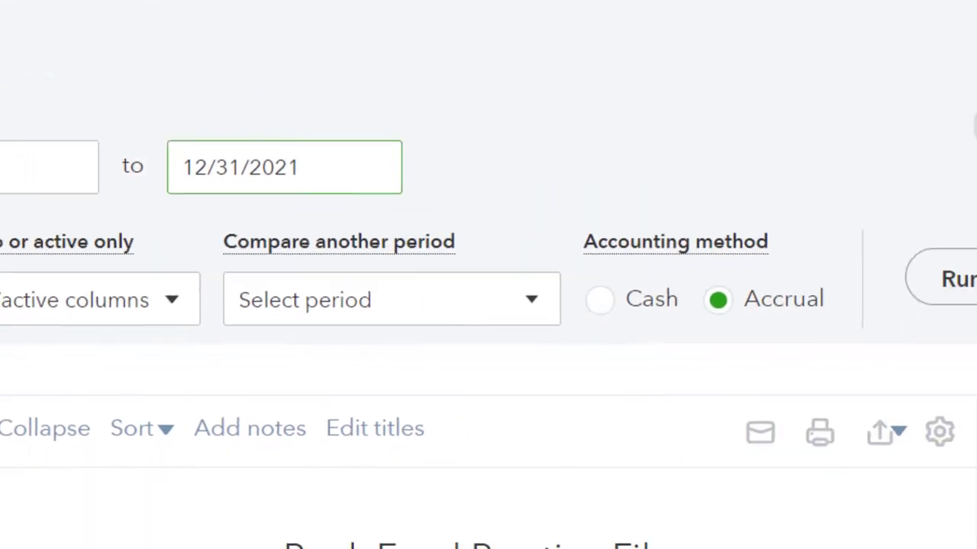
pyautogui.click(976, 503)
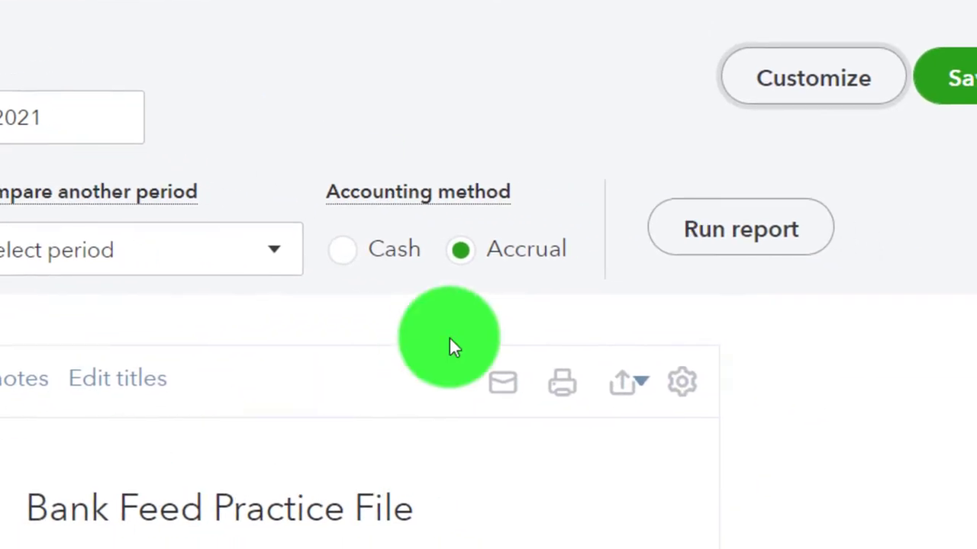
pyautogui.click(769, 227)
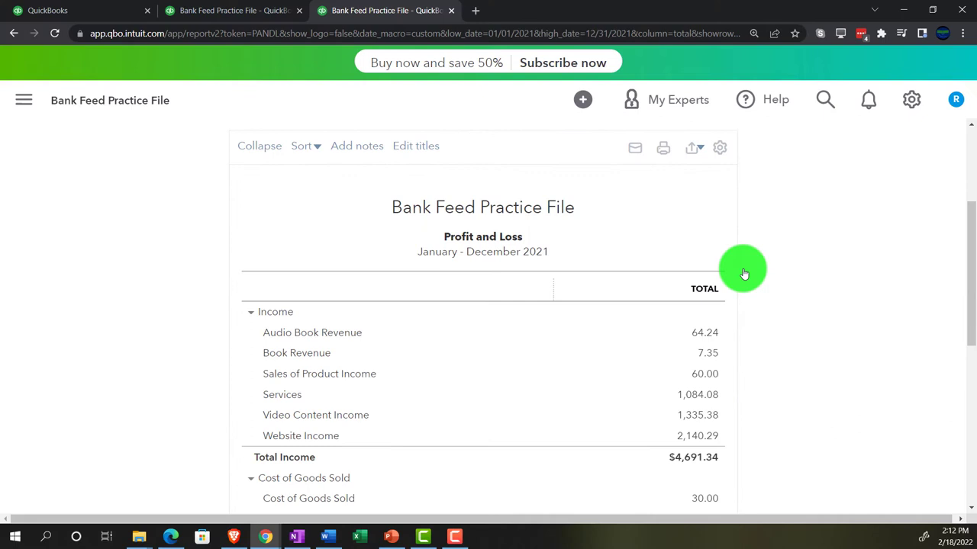
# Open the practice file's bank transactions page and compare it with the sample company's Banking page
pyautogui.click(104, 15)
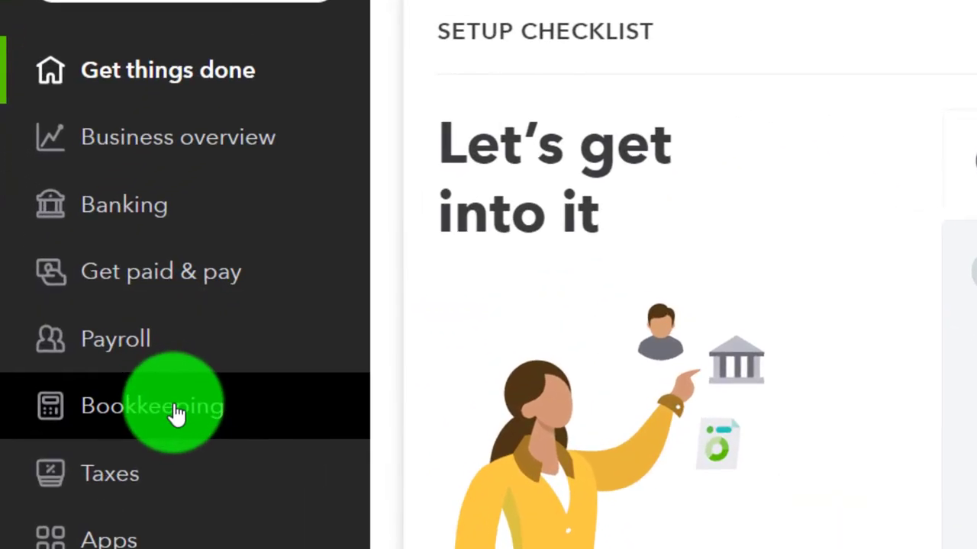
pyautogui.click(176, 412)
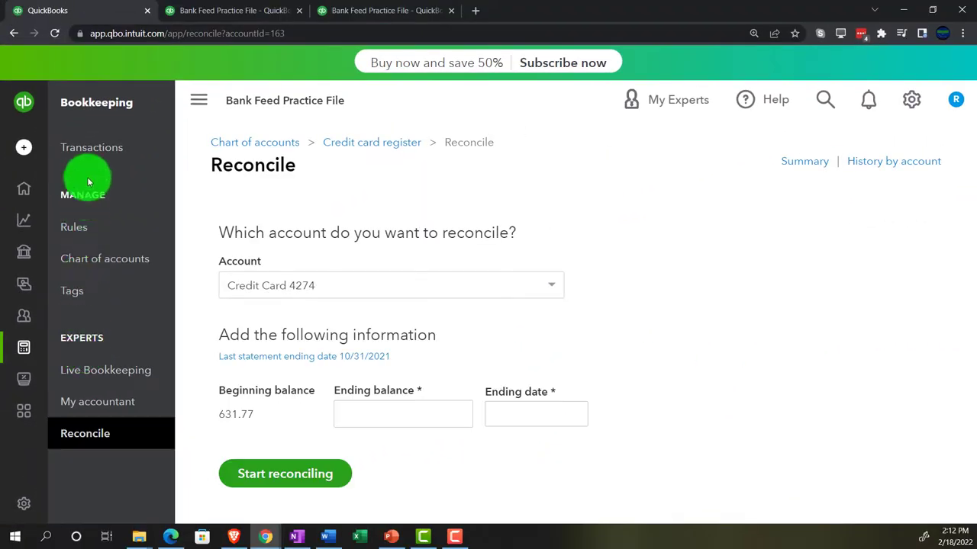
pyautogui.click(90, 149)
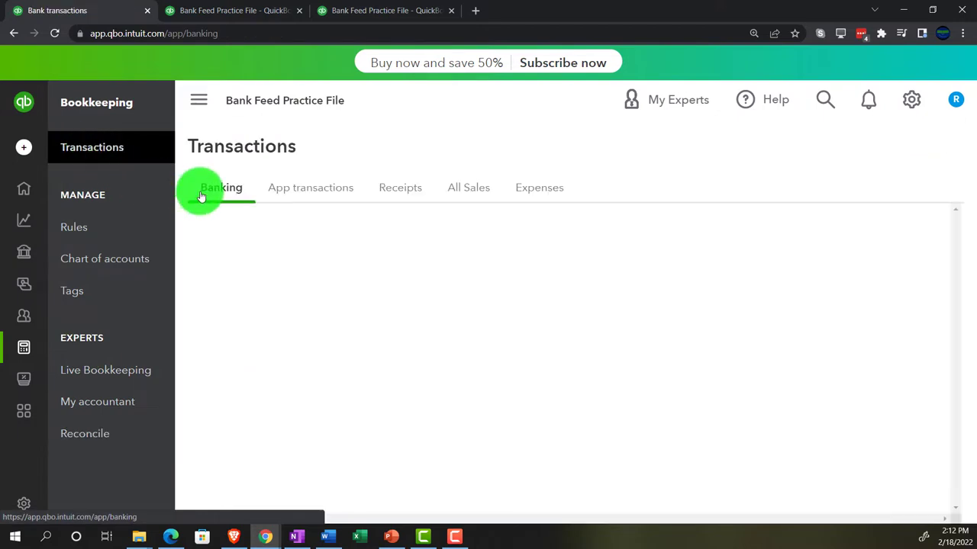
pyautogui.click(171, 537)
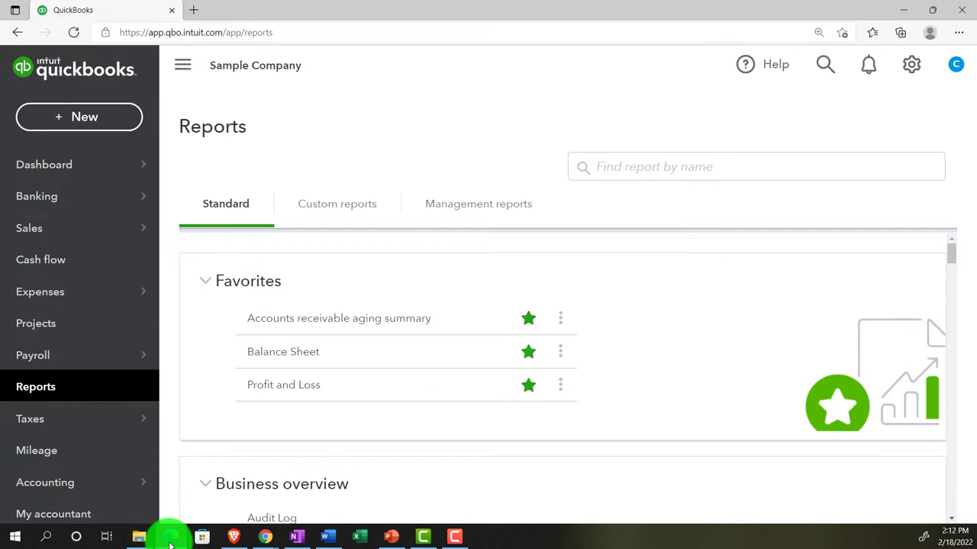
pyautogui.click(39, 204)
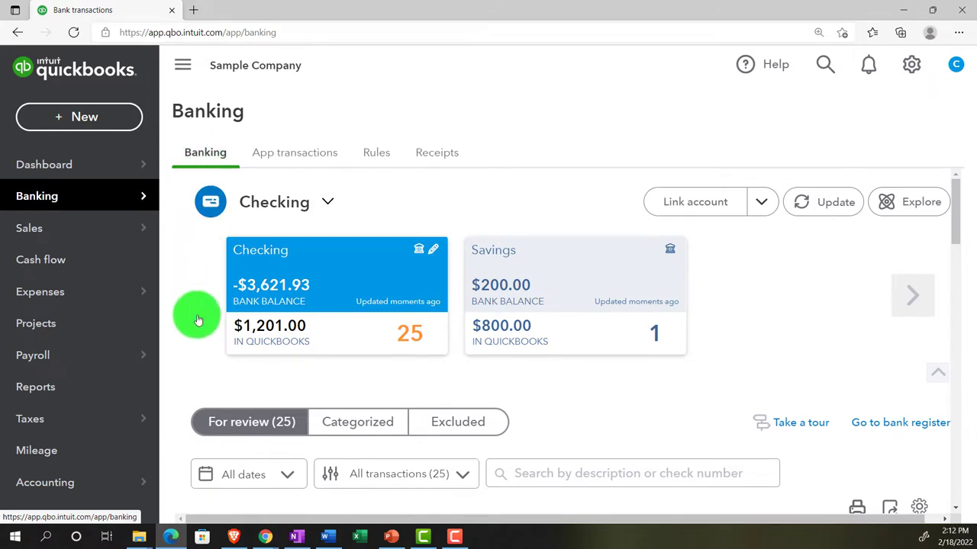
pyautogui.click(172, 540)
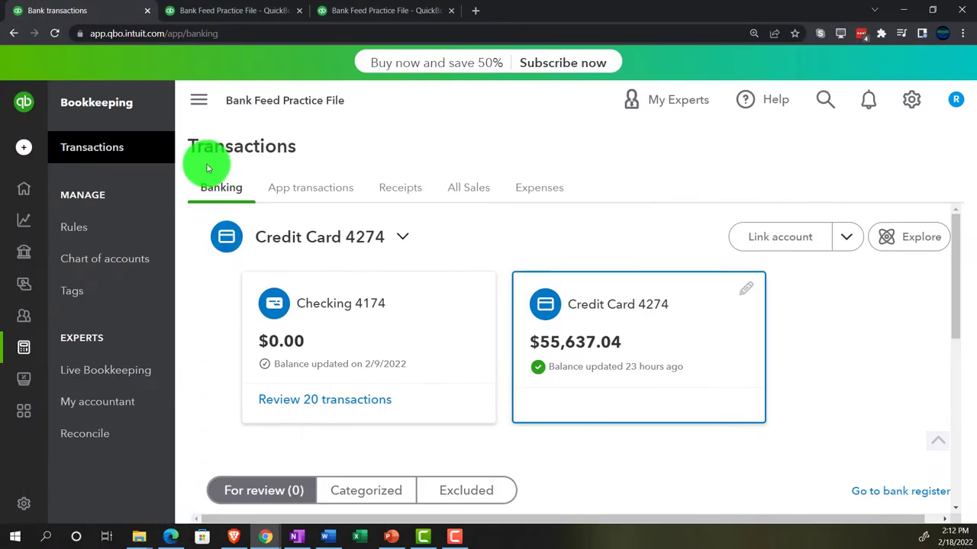
# Collapse the sidebar and scroll down to Credit Card 4274's empty review list
pyautogui.click(198, 105)
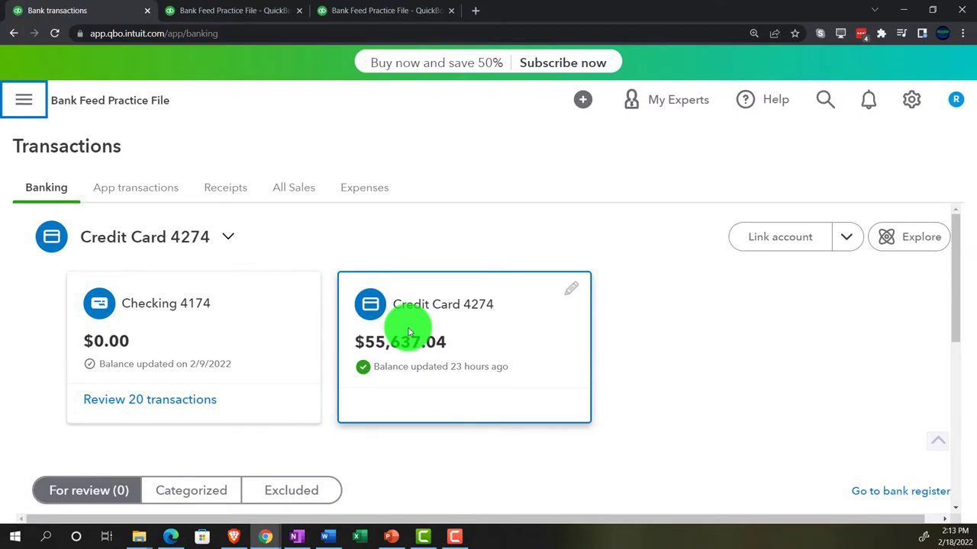
pyautogui.scroll(-5, 409, 332)
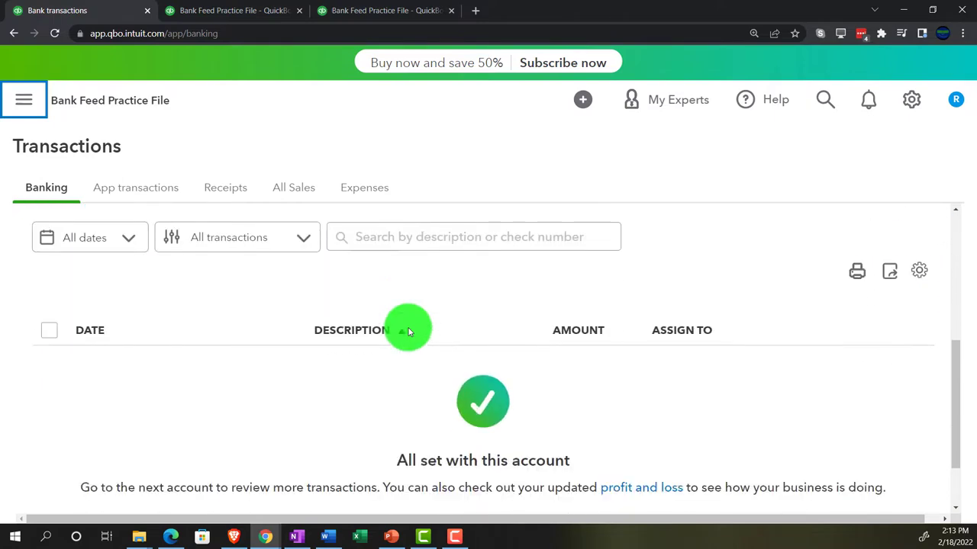
# Select Checking 4174 and sort its 20 review transactions by amount, largest first
pyautogui.scroll(5, 407, 330)
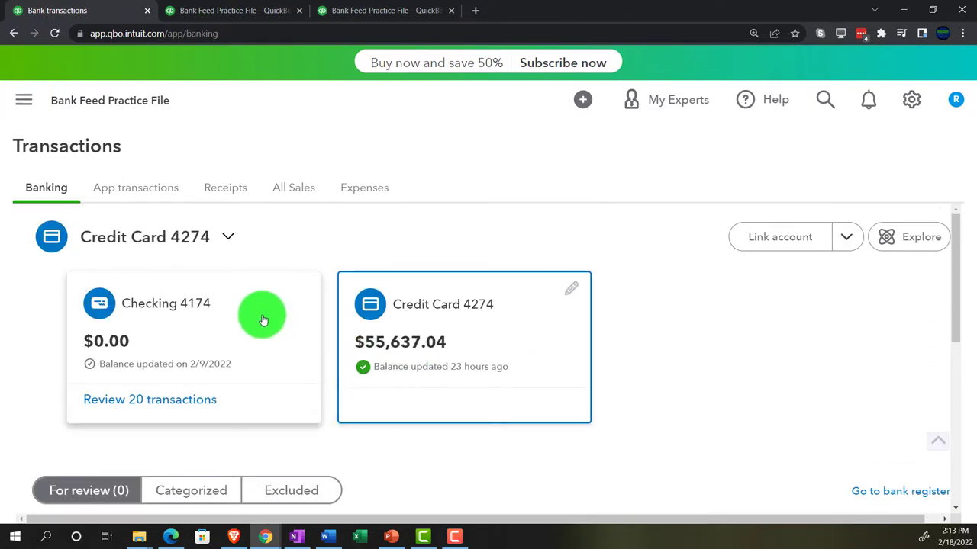
pyautogui.click(262, 319)
pyautogui.scroll(-6, 262, 319)
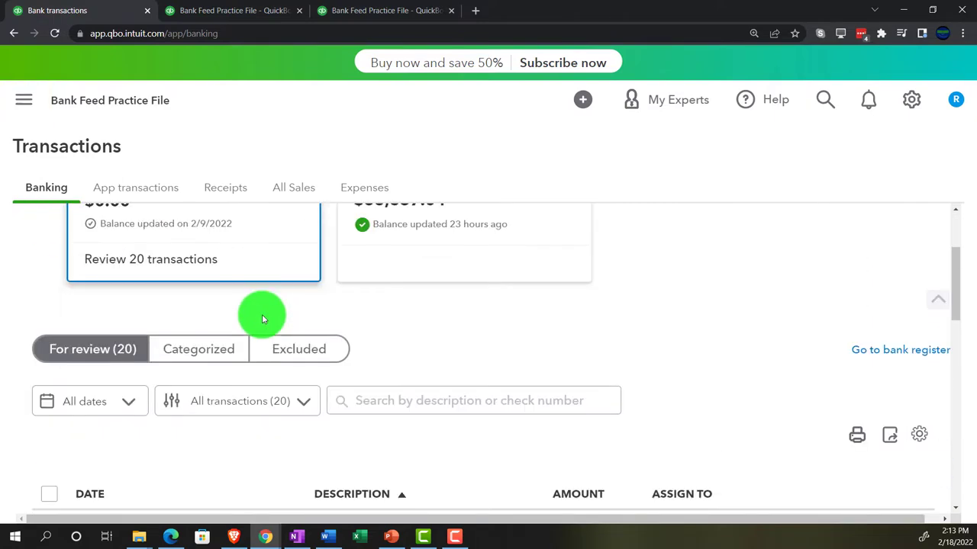
pyautogui.scroll(1, 427, 294)
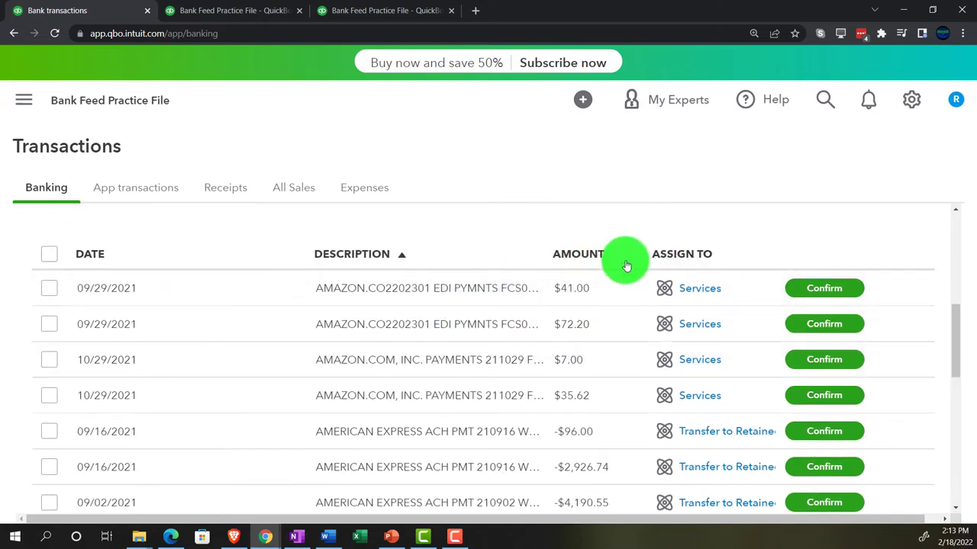
pyautogui.click(578, 254)
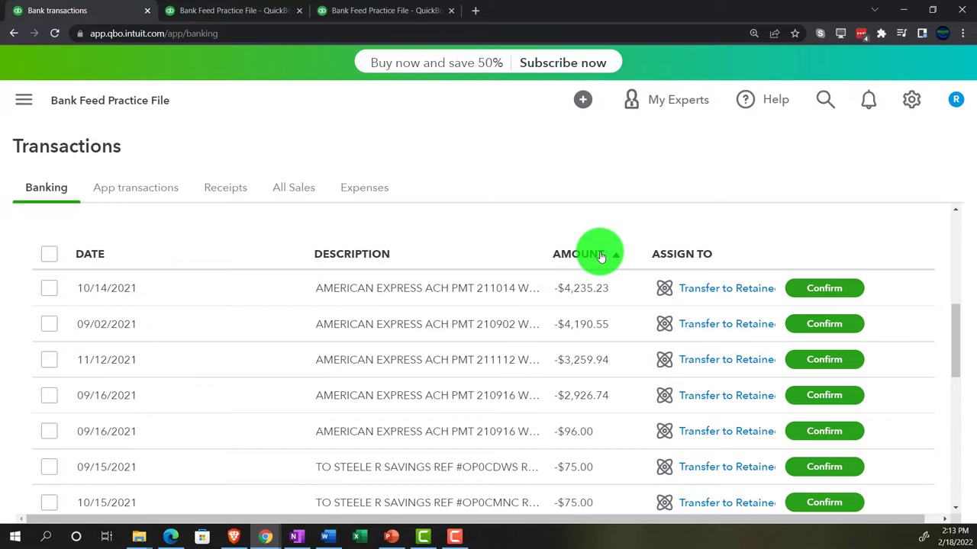
pyautogui.click(601, 257)
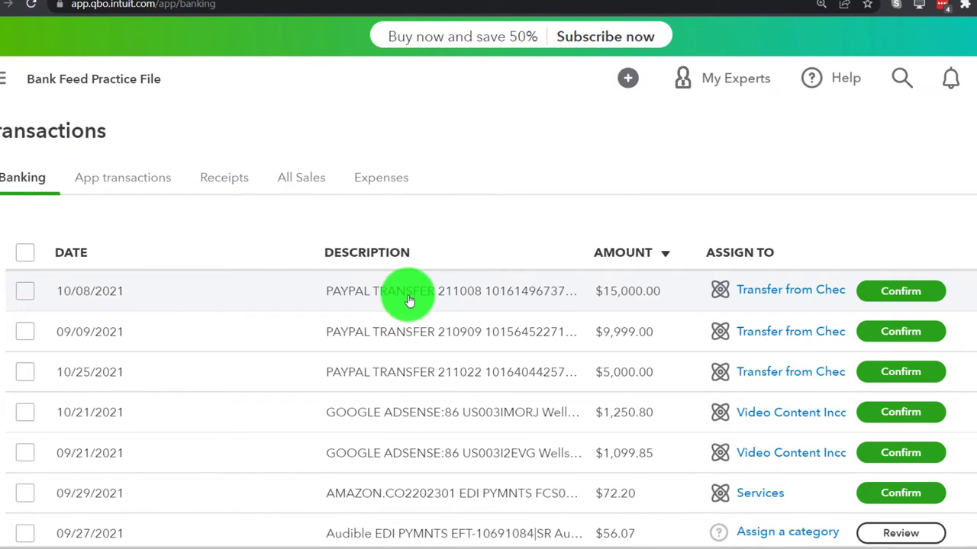
pyautogui.scroll(5, 410, 300)
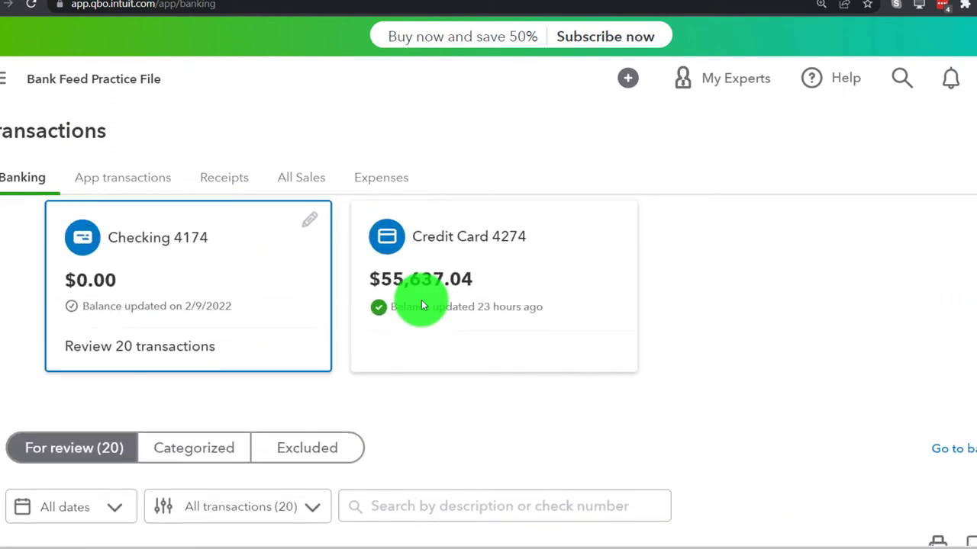
pyautogui.scroll(1, 421, 300)
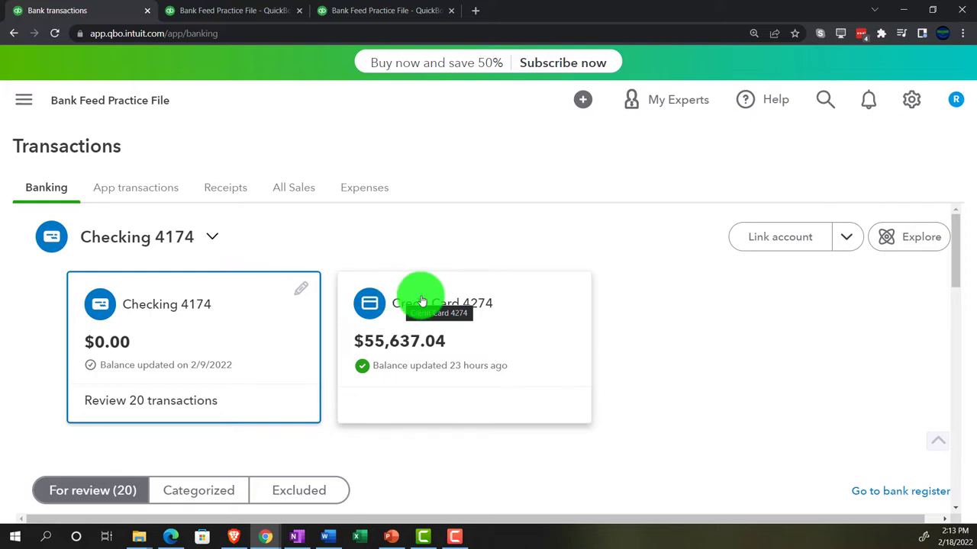
# Open the Profit and Loss report in a new tab and scroll through its $4,691.34 Income section
pyautogui.click(399, 10)
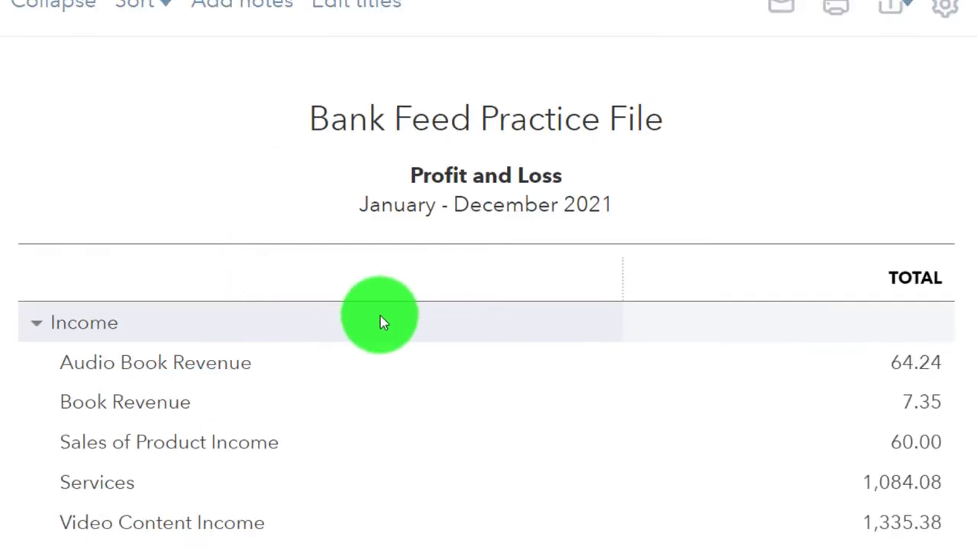
pyautogui.scroll(-1, 380, 322)
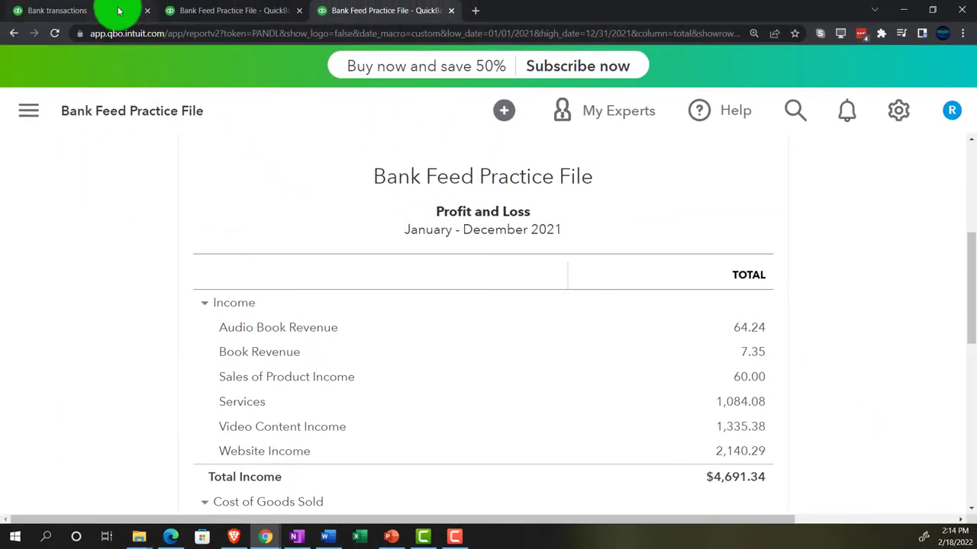
# Return to the Bank transactions tab and zoom the page out one step
pyautogui.click(119, 11)
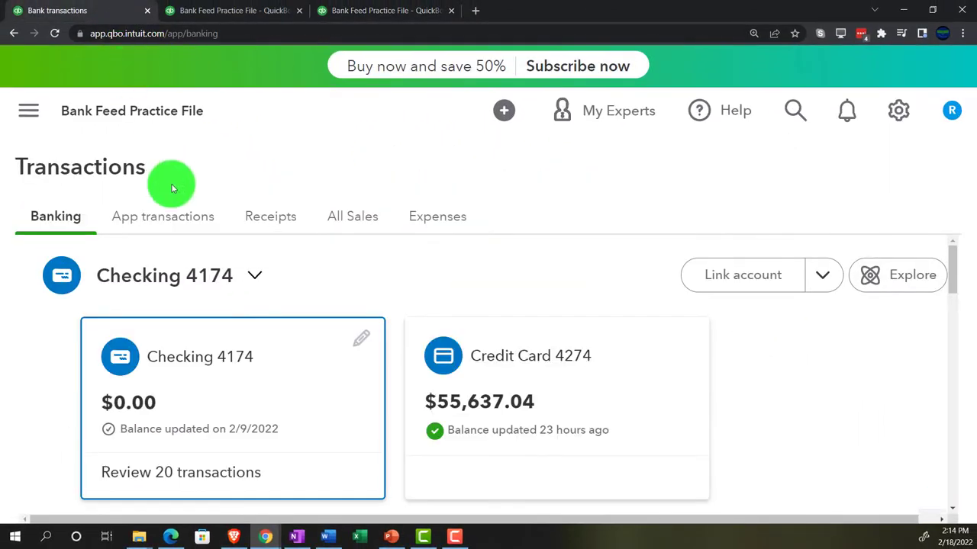
pyautogui.hotkey('ctrl', '-')
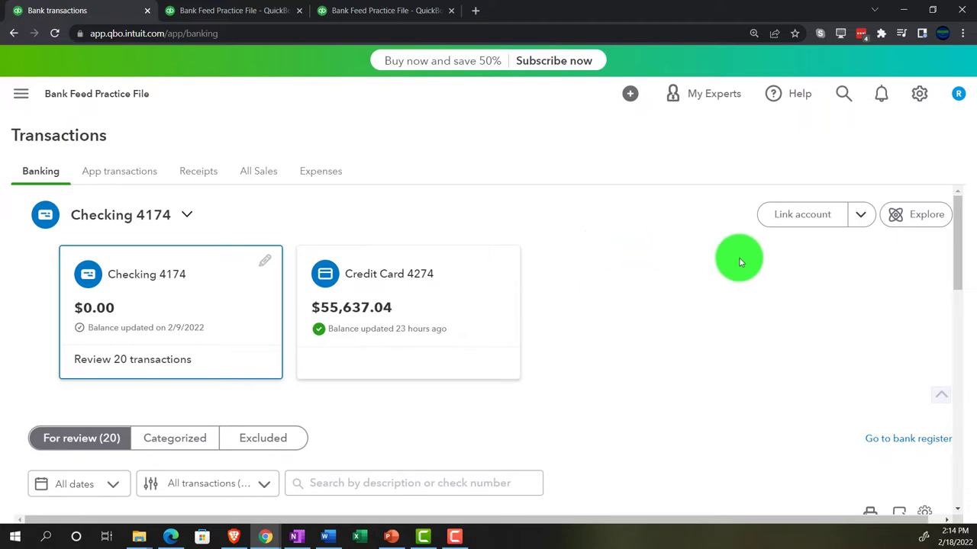
pyautogui.click(858, 221)
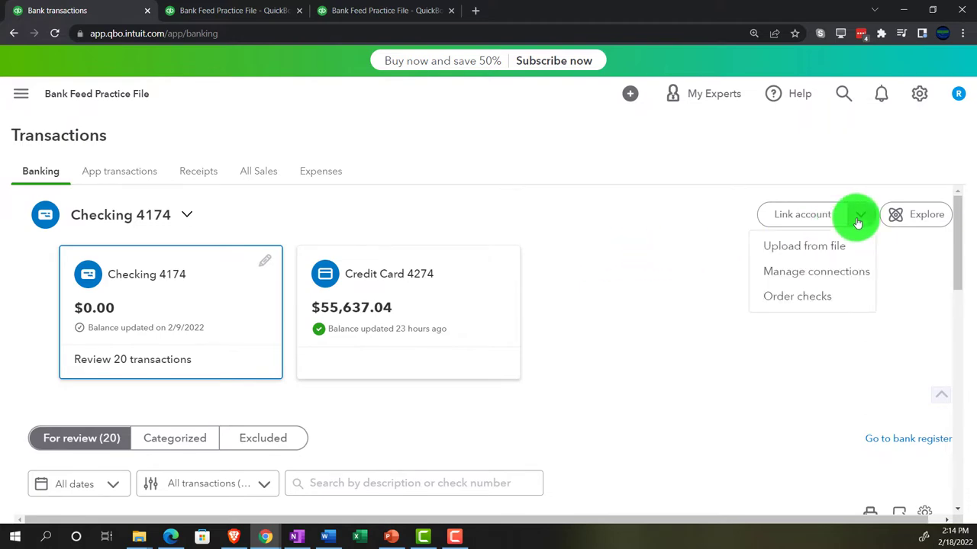
pyautogui.click(857, 220)
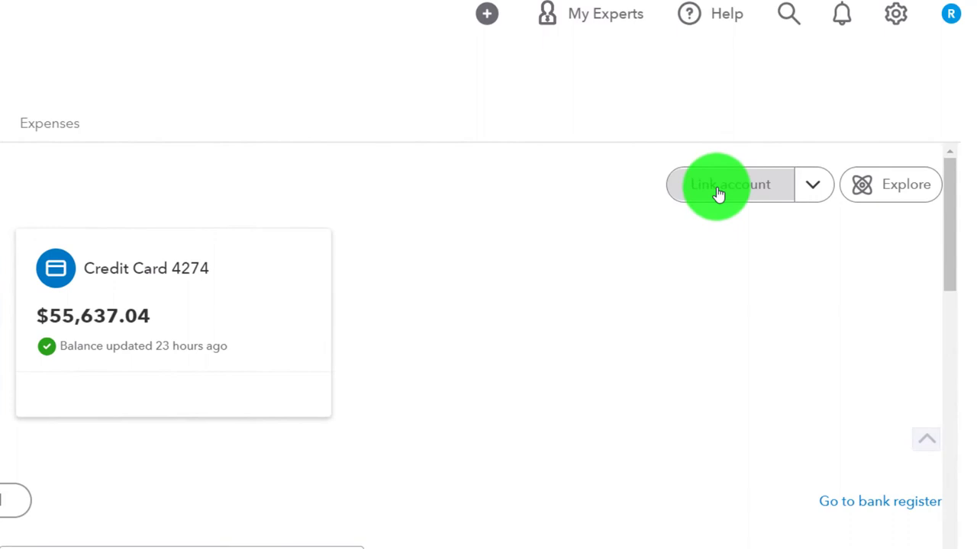
# Search bank connections for 'pay' and cancel, then open the Upload from file import page and show the desktop
pyautogui.click(710, 191)
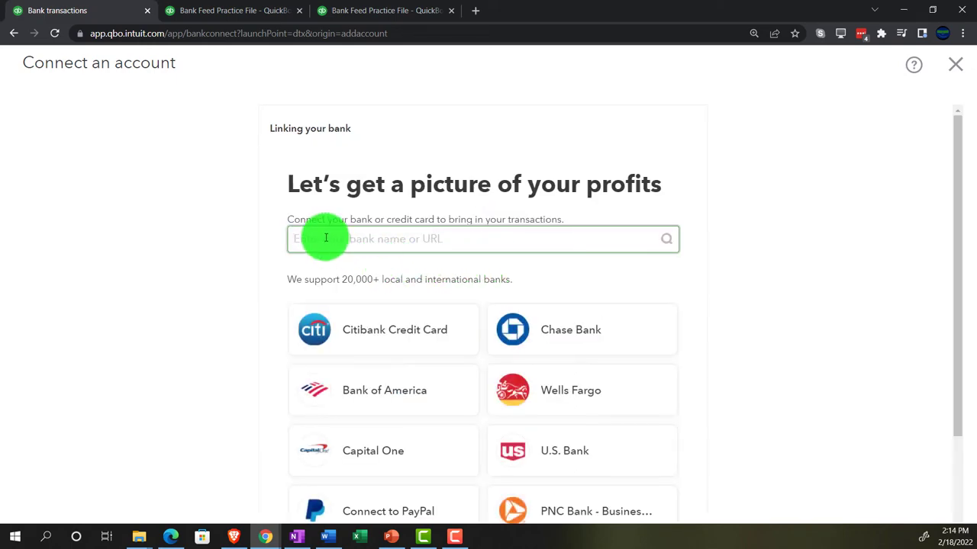
pyautogui.write('pay')
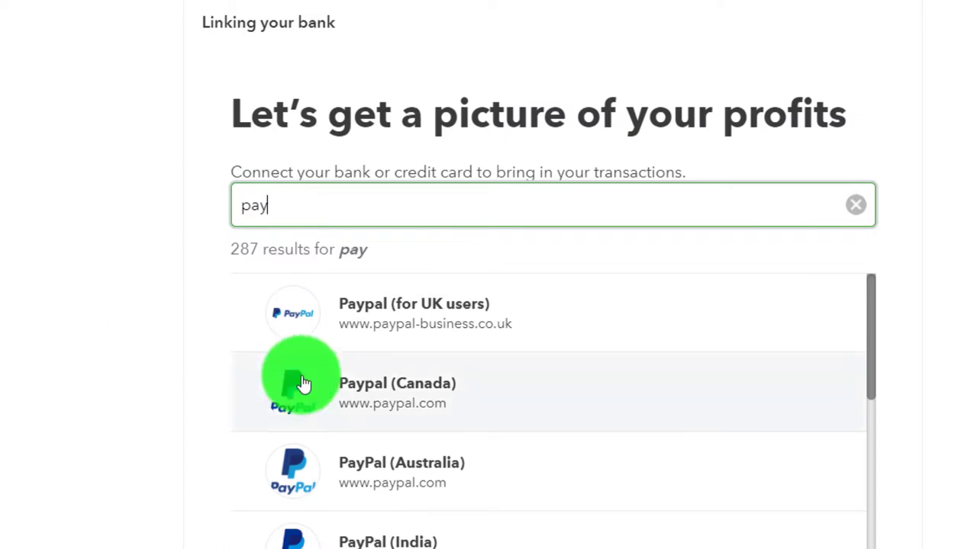
pyautogui.scroll(-3, 321, 386)
pyautogui.scroll(-1, 366, 383)
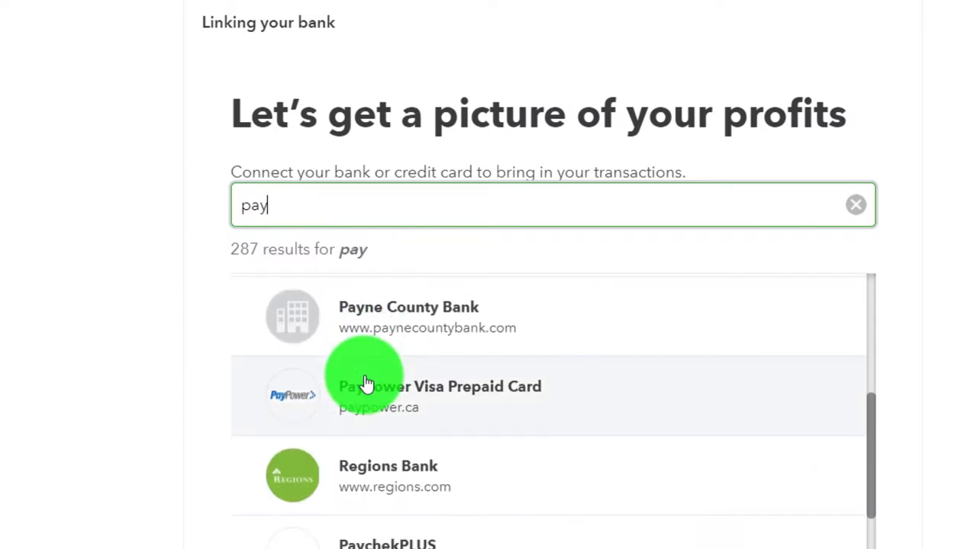
pyautogui.scroll(4, 367, 383)
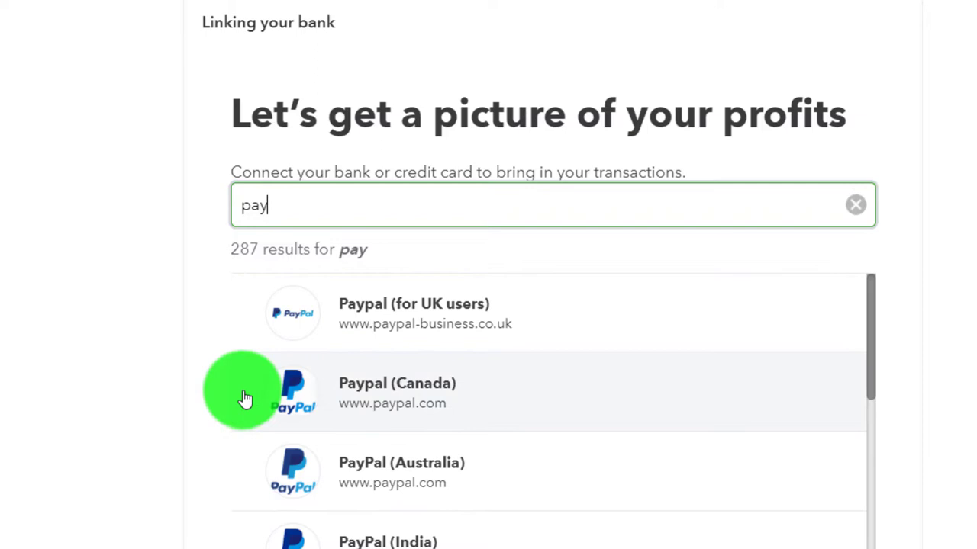
pyautogui.click(28, 402)
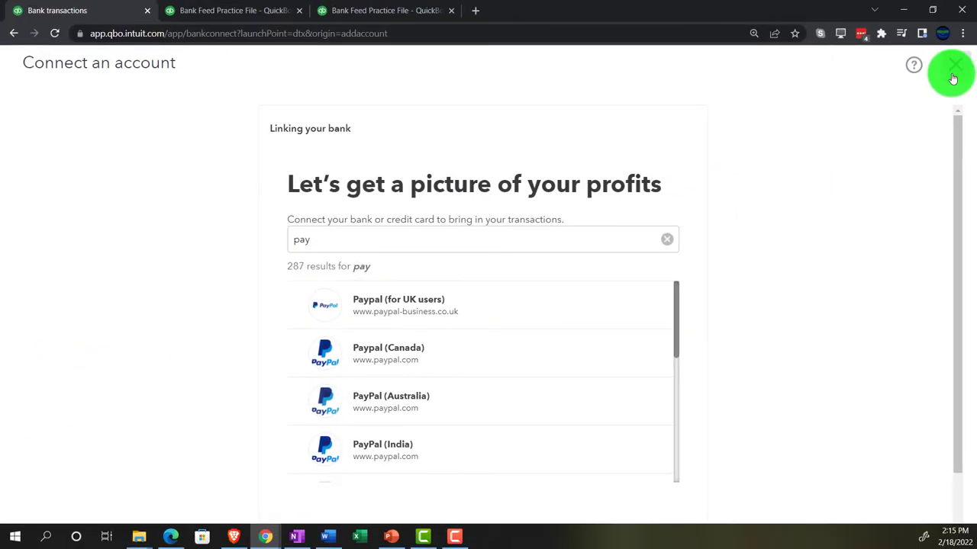
pyautogui.click(952, 76)
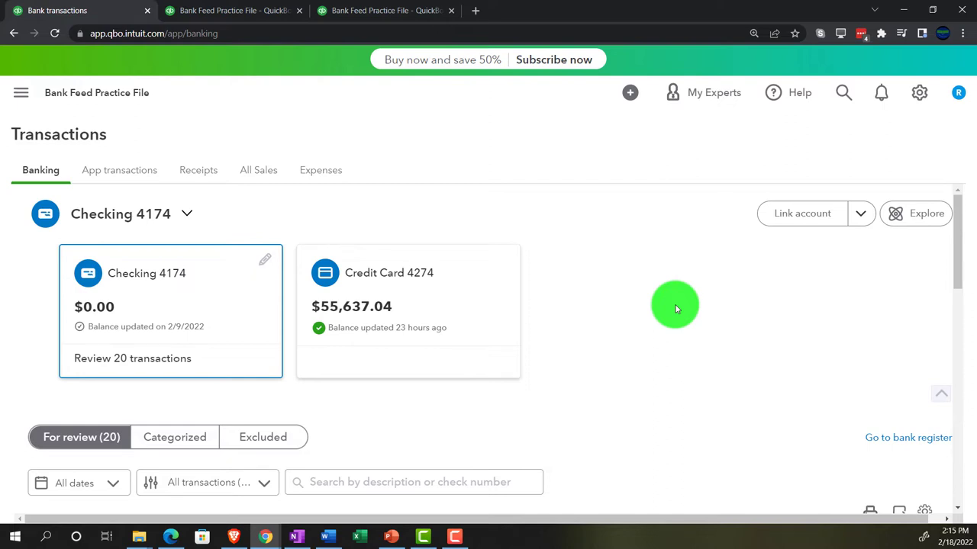
pyautogui.click(860, 216)
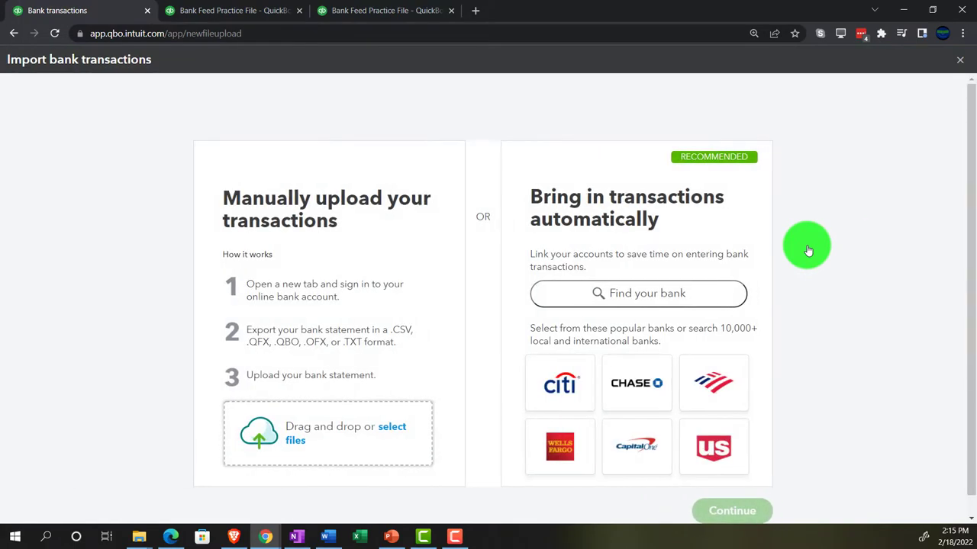
pyautogui.press('super+d')
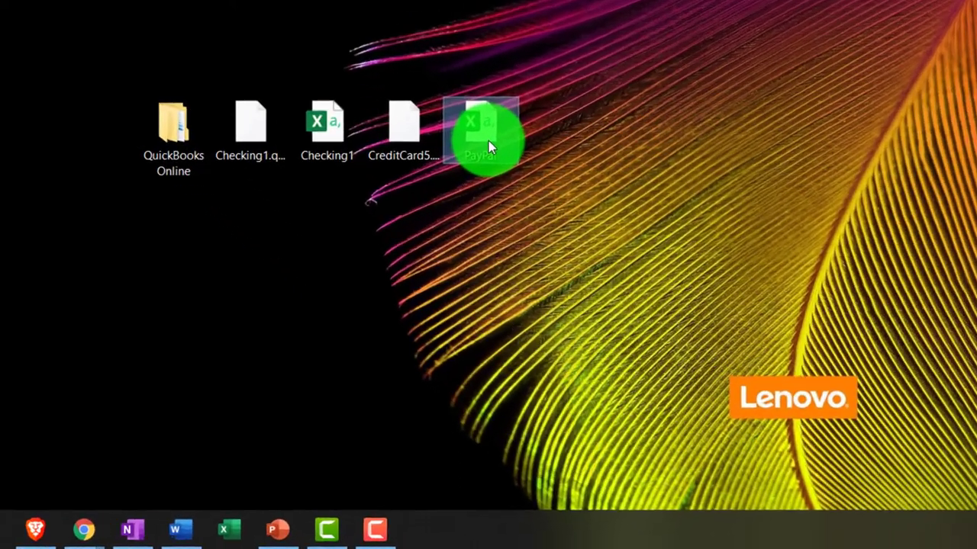
# Check the PayPal file's properties, a 957-byte Excel CSV, then close the dialog
pyautogui.rightClick(528, 283)
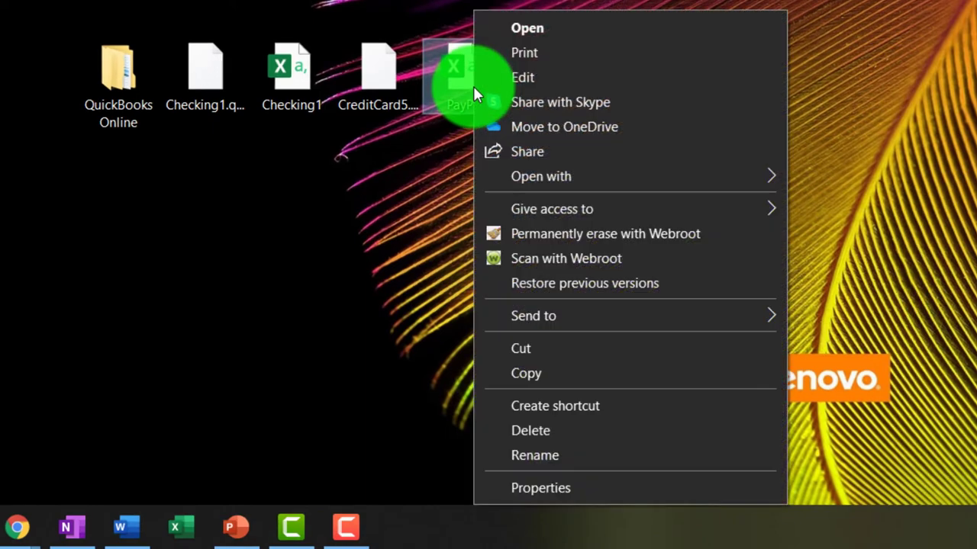
pyautogui.click(549, 488)
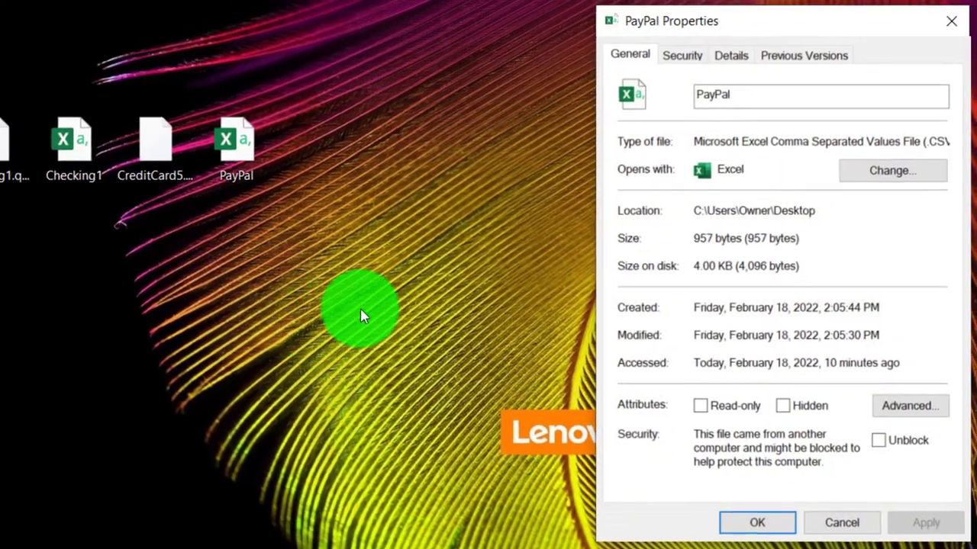
pyautogui.moveTo(690, 21); pyautogui.dragTo(426, 0)
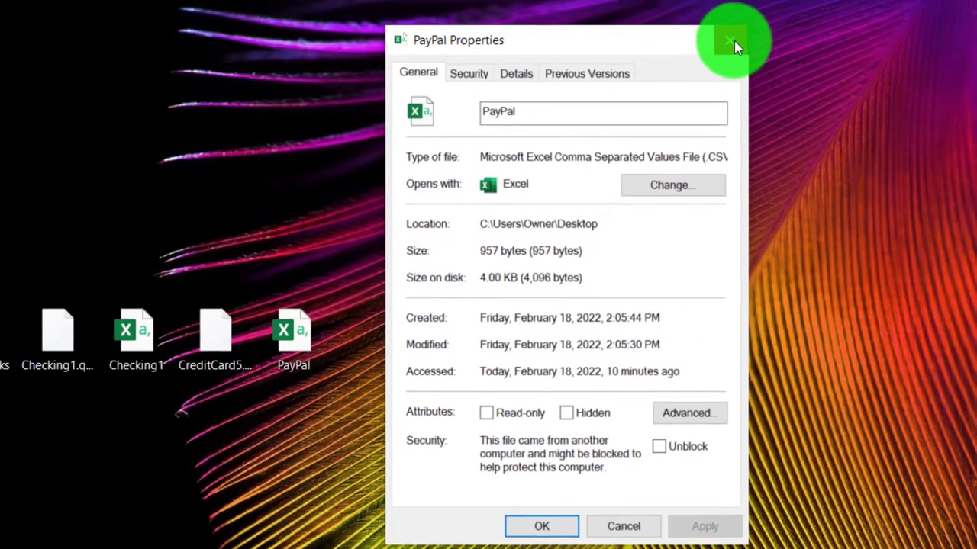
pyautogui.click(732, 44)
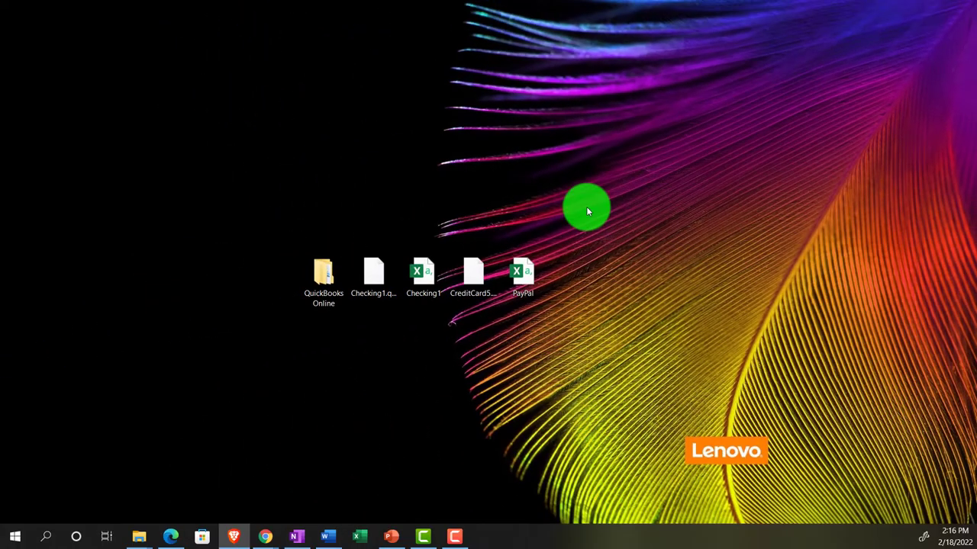
# Back on the Import bank transactions page, upload PayPal.CSV from the Desktop as the statement
pyautogui.moveTo(267, 532)
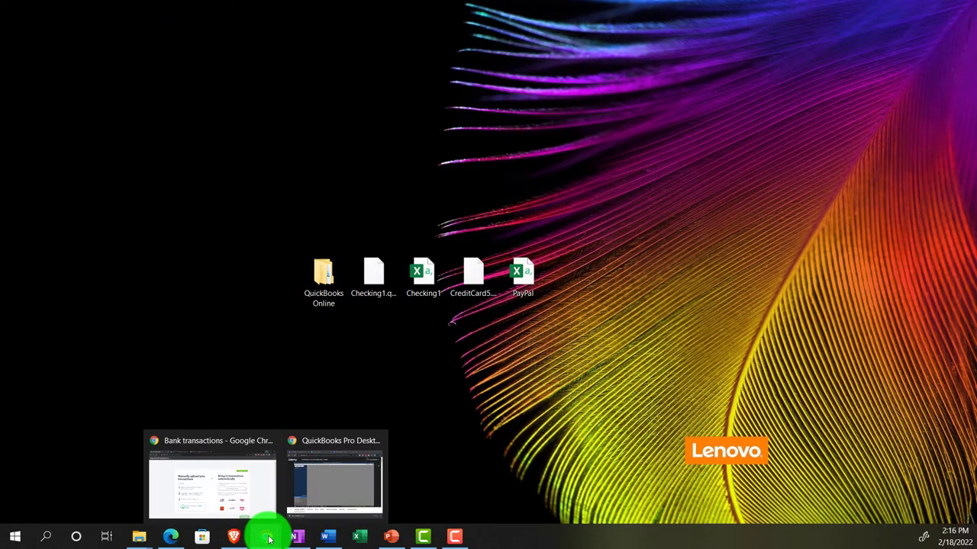
pyautogui.click(222, 486)
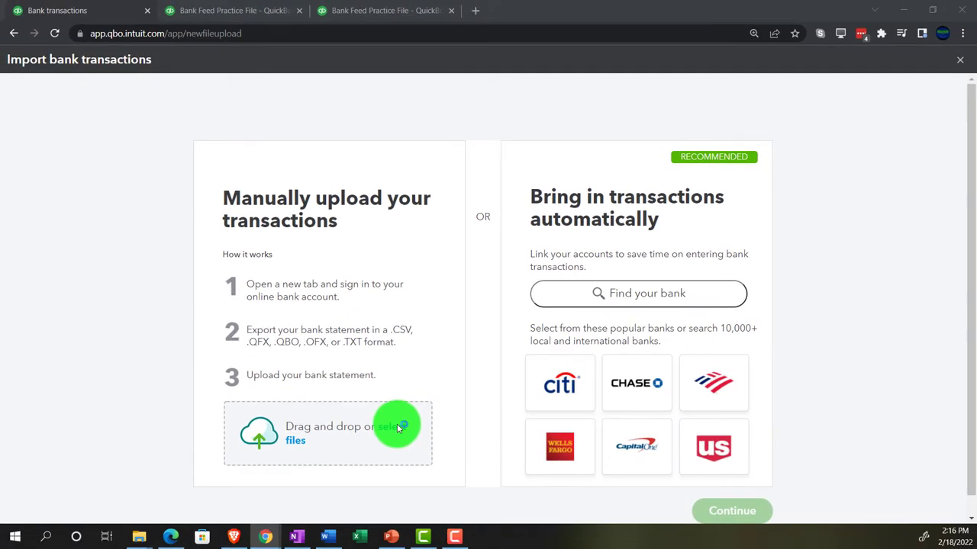
pyautogui.click(397, 426)
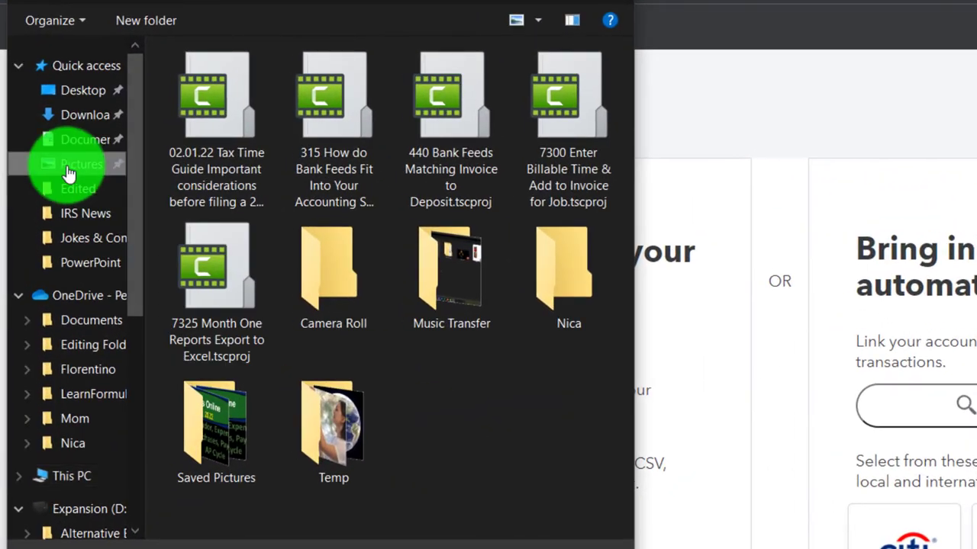
pyautogui.click(47, 90)
pyautogui.click(324, 272)
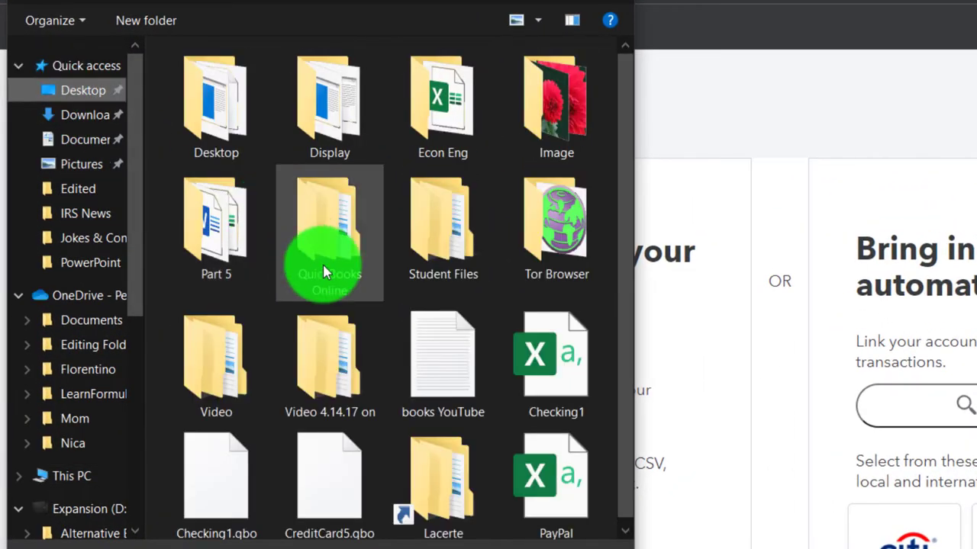
pyautogui.click(543, 466)
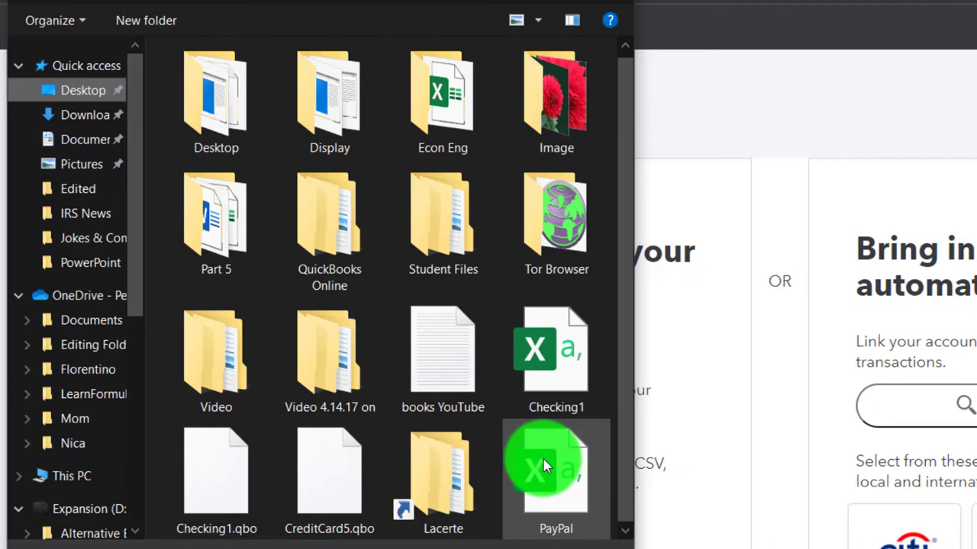
pyautogui.doubleClick(544, 466)
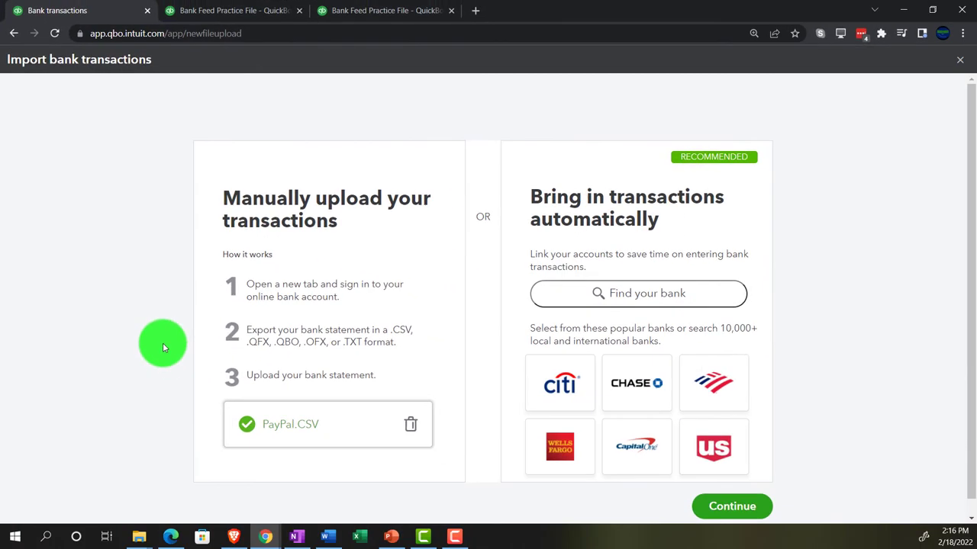
pyautogui.scroll(-1, 162, 348)
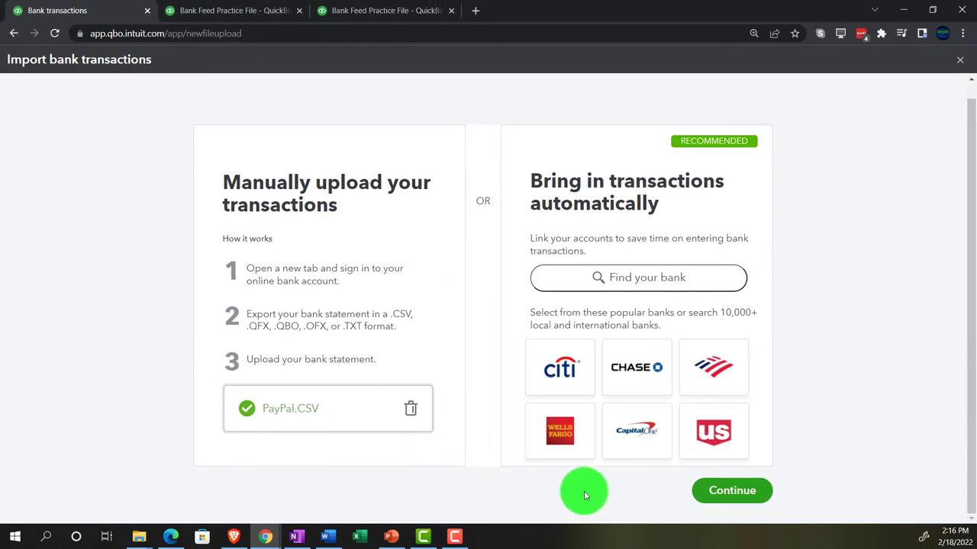
# Continue past the upload and start a new account of type Bank with Checking detail type
pyautogui.click(711, 498)
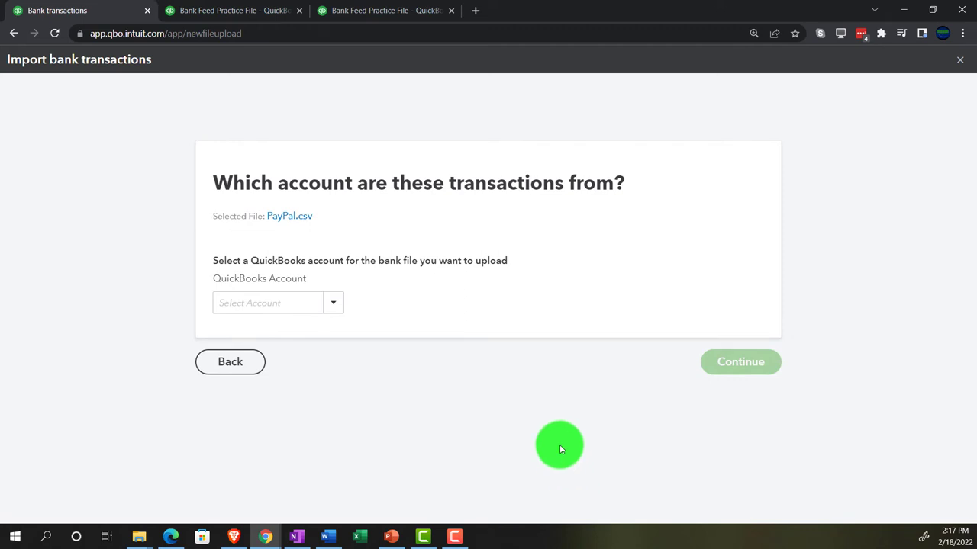
pyautogui.click(333, 310)
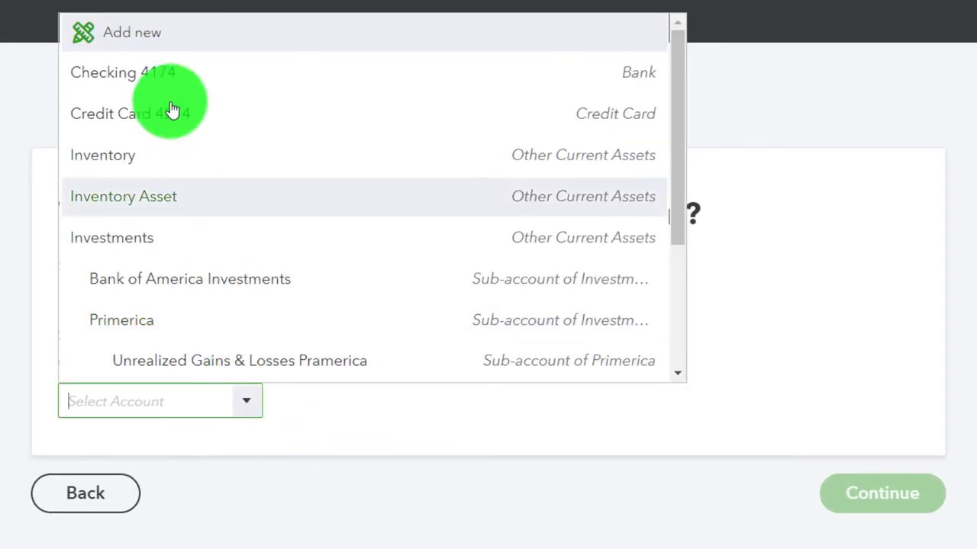
pyautogui.click(141, 40)
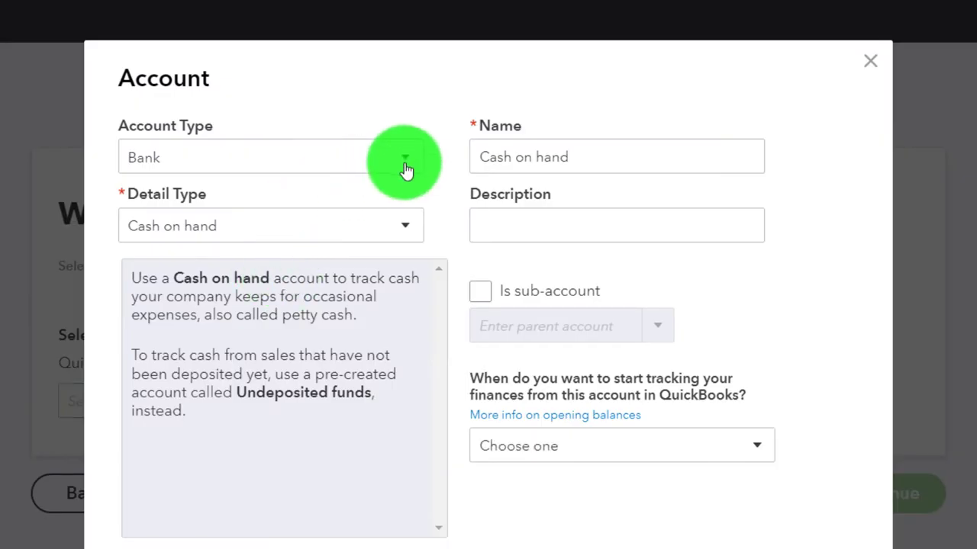
pyautogui.click(407, 170)
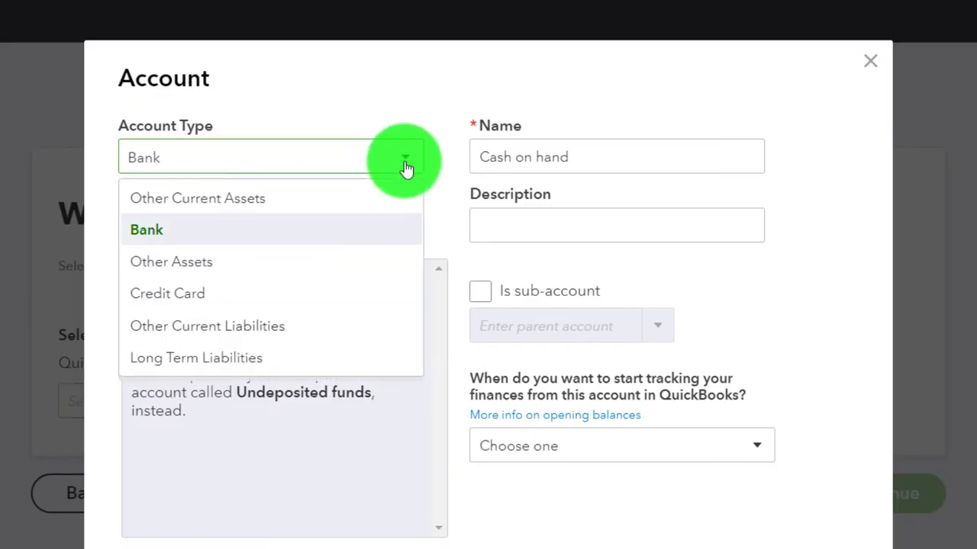
pyautogui.click(169, 231)
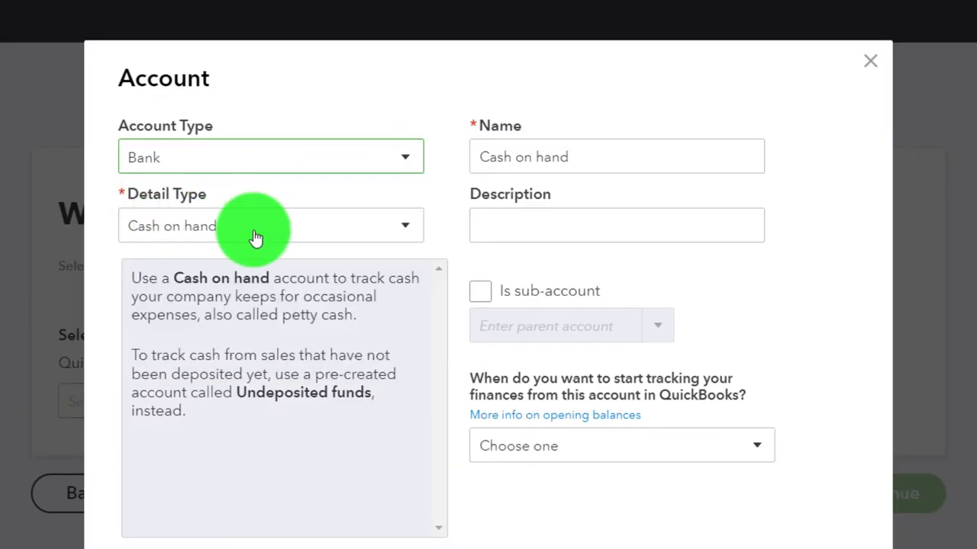
pyautogui.click(400, 235)
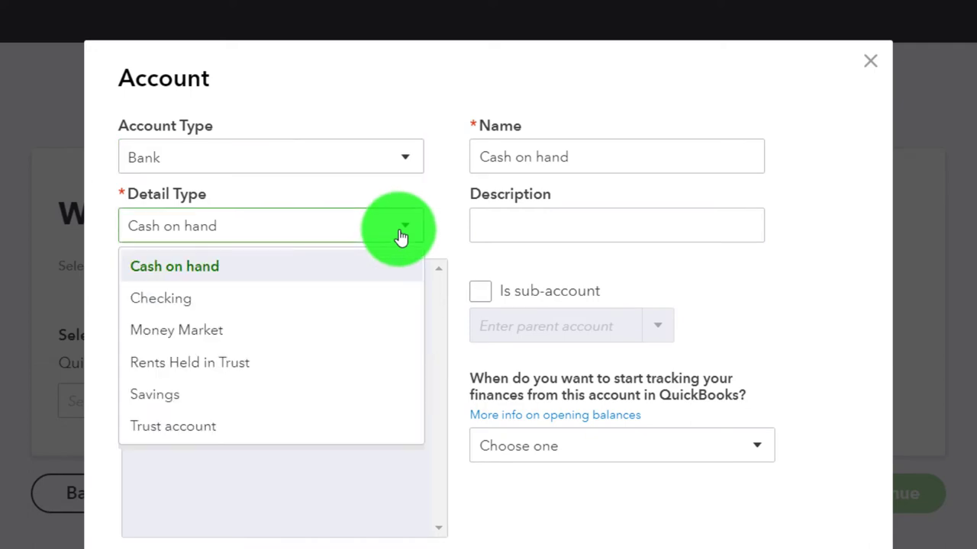
pyautogui.click(281, 301)
# Name the new account 'PayPal' and save it
pyautogui.moveTo(588, 157); pyautogui.dragTo(484, 153)
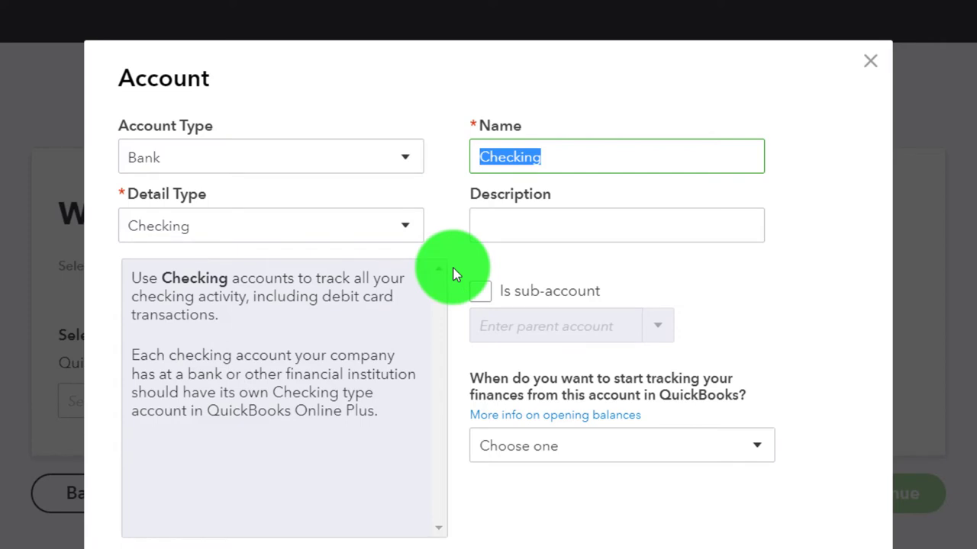
pyautogui.write('PayPay')
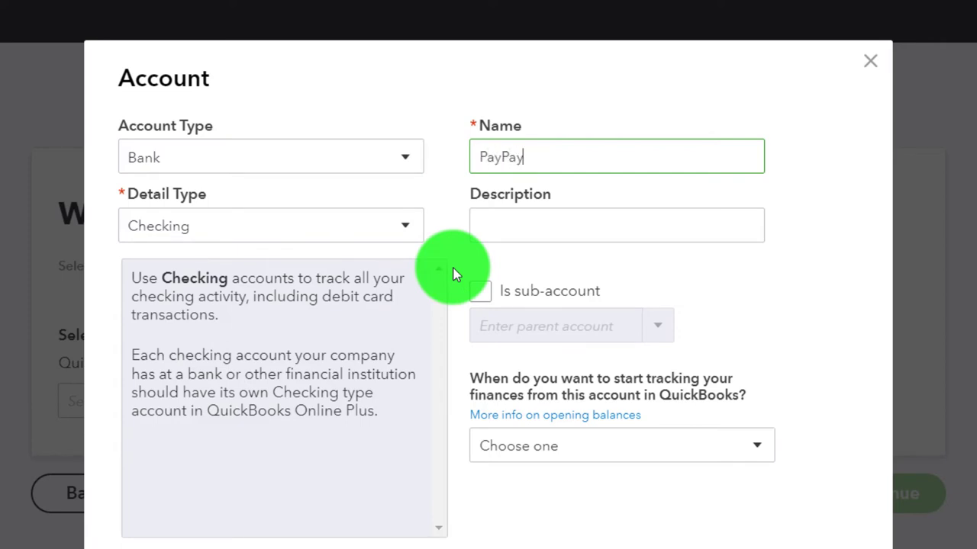
pyautogui.press('BackSpace')
pyautogui.write('l')
pyautogui.press('Tab')
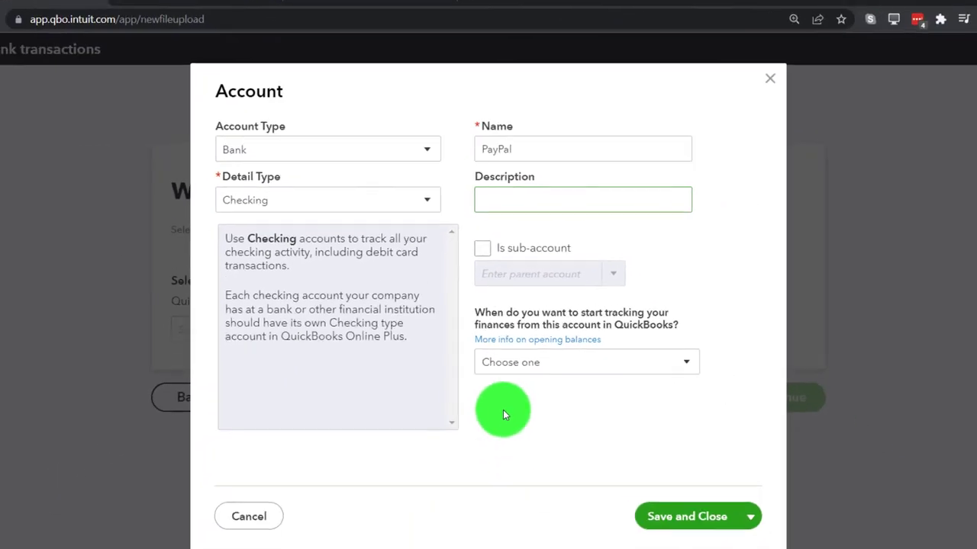
pyautogui.click(650, 515)
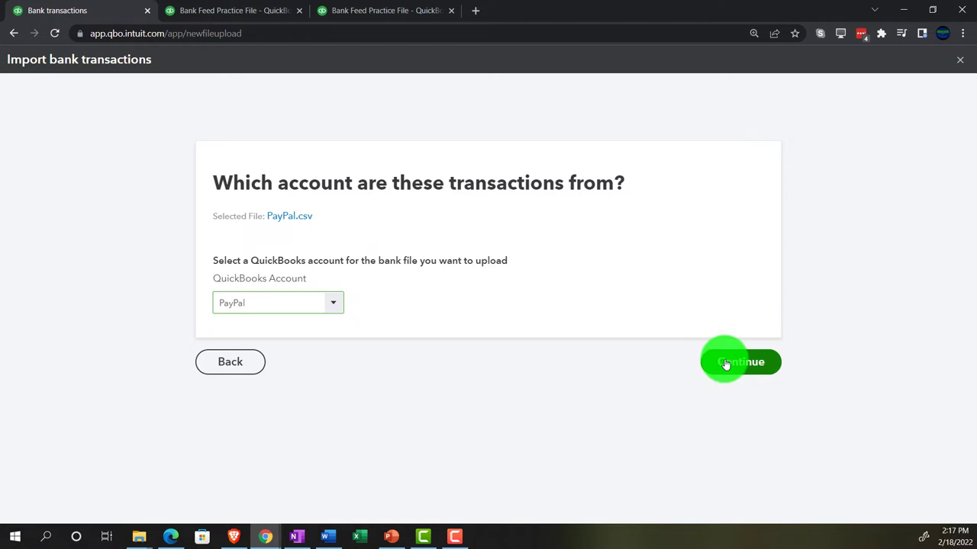
# Confirm PayPal as the account for the CSV and move on to the file setup questions
pyautogui.click(726, 364)
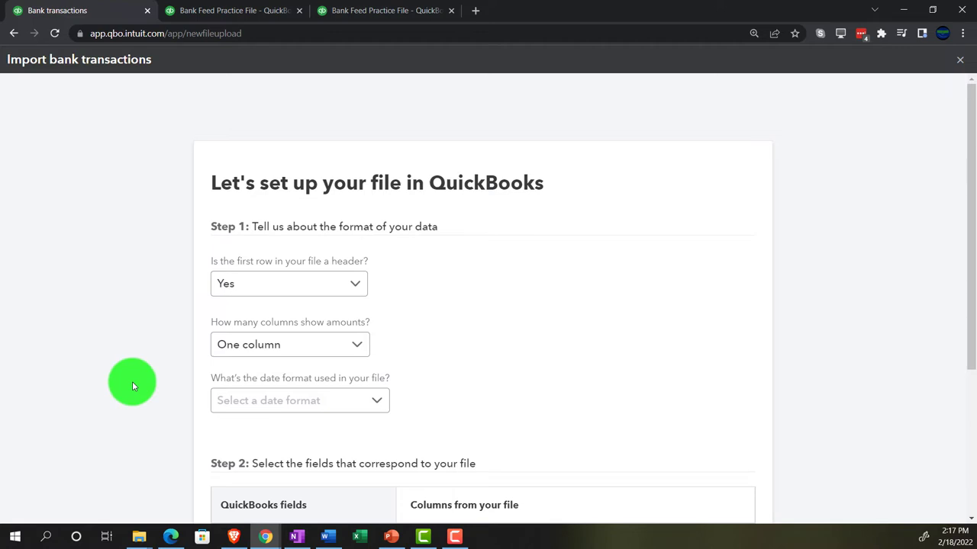
pyautogui.scroll(-1, 132, 382)
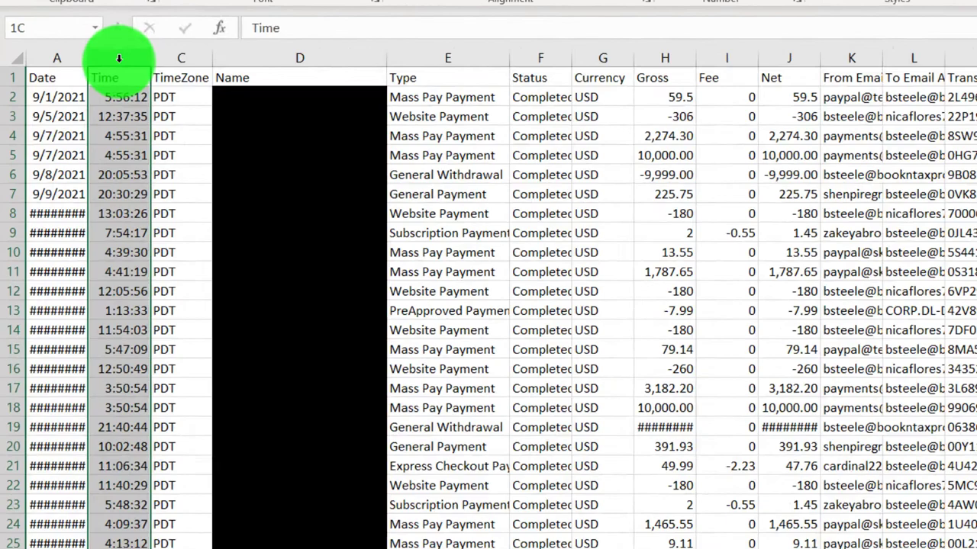
# Delete the Time and TimeZone columns from the PayPal sheet
pyautogui.moveTo(78, 134); pyautogui.dragTo(106, 136)
pyautogui.rightClick(175, 149)
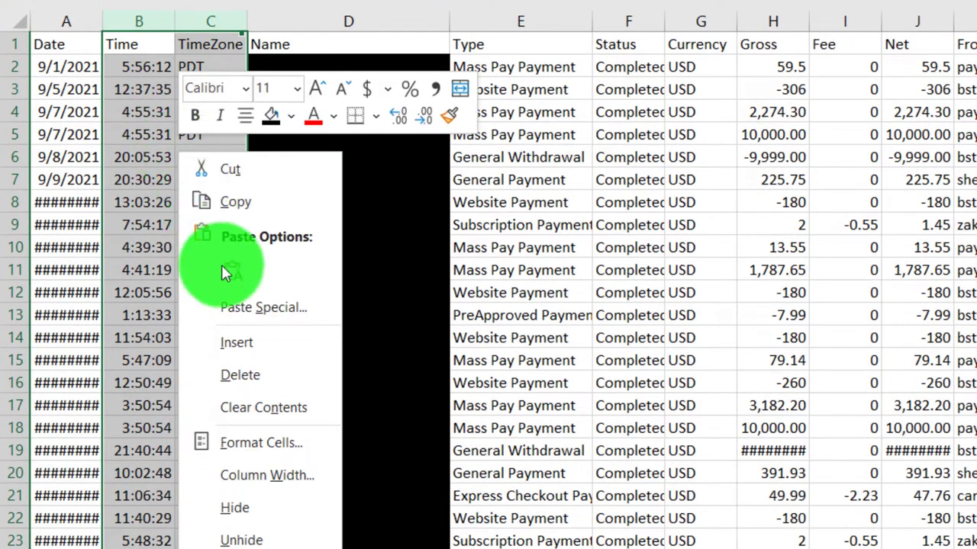
pyautogui.click(241, 374)
pyautogui.click(203, 139)
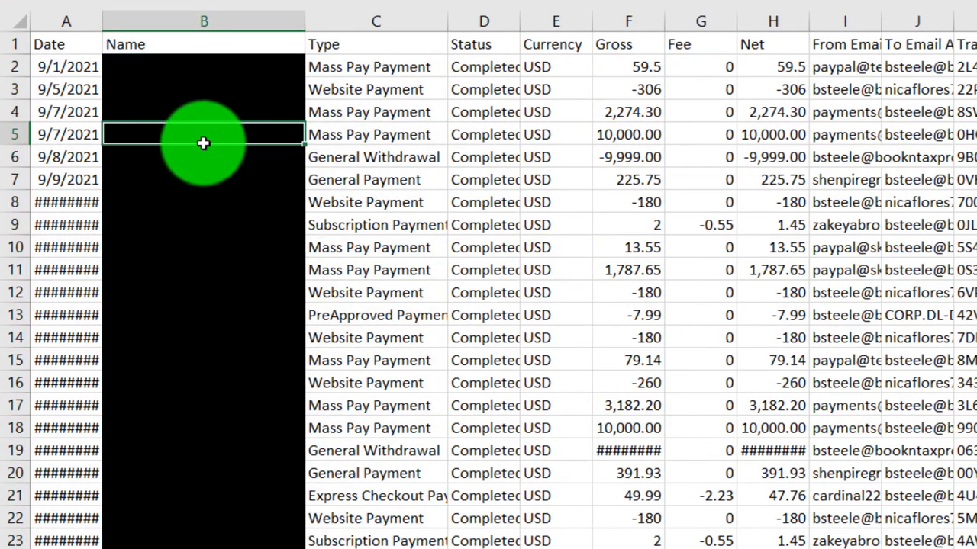
# Delete the Type through Fee columns, including Status and Currency
pyautogui.click(358, 12)
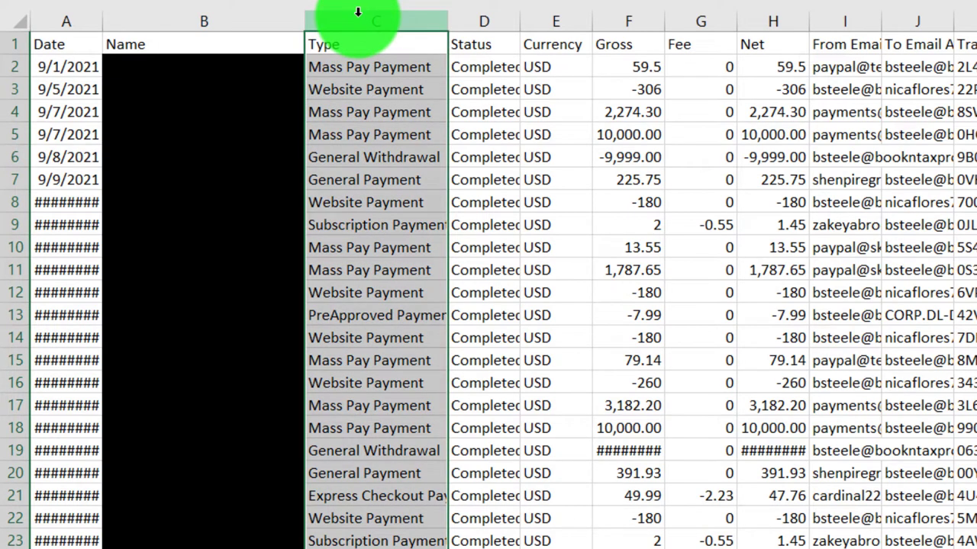
pyautogui.moveTo(358, 13); pyautogui.dragTo(539, 34)
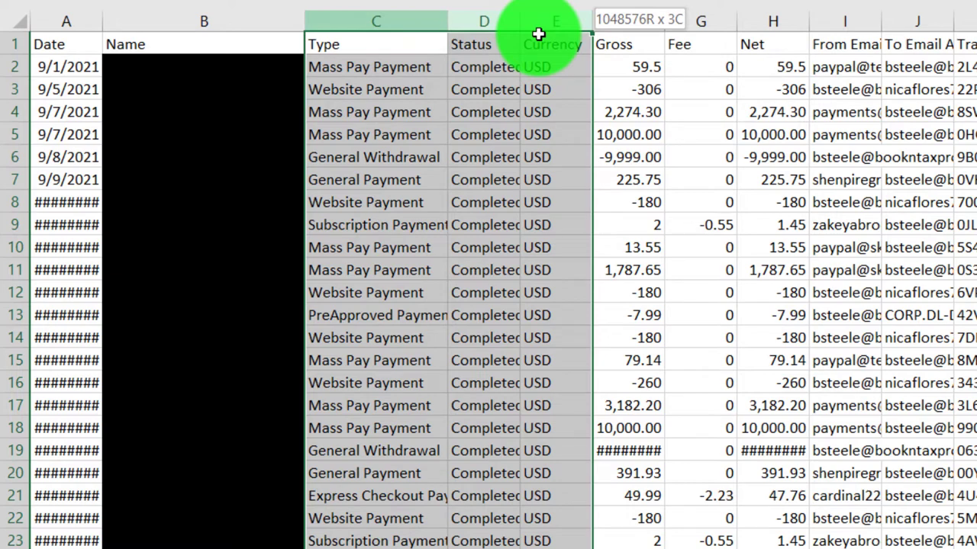
pyautogui.moveTo(539, 34); pyautogui.dragTo(539, 34)
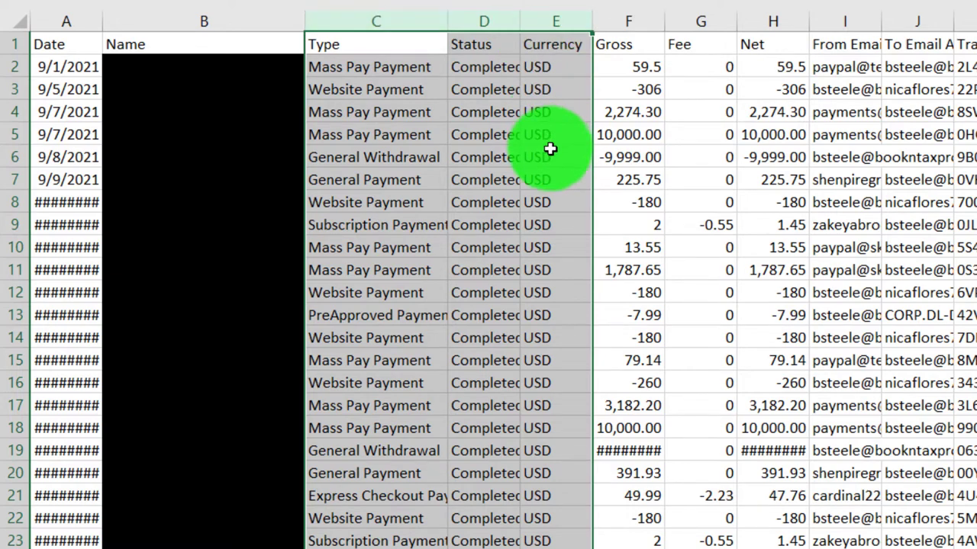
pyautogui.click(688, 226)
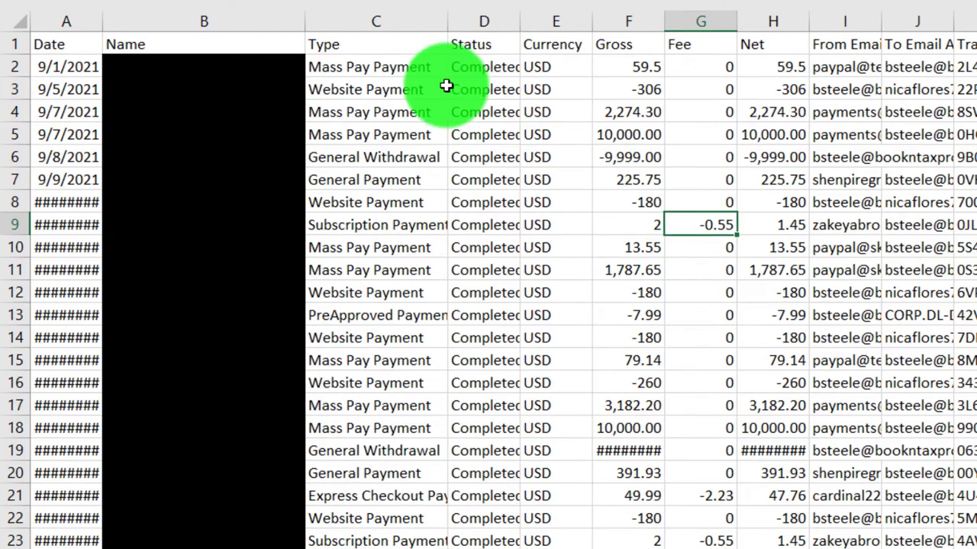
pyautogui.click(387, 21)
pyautogui.moveTo(387, 21); pyautogui.dragTo(687, 53)
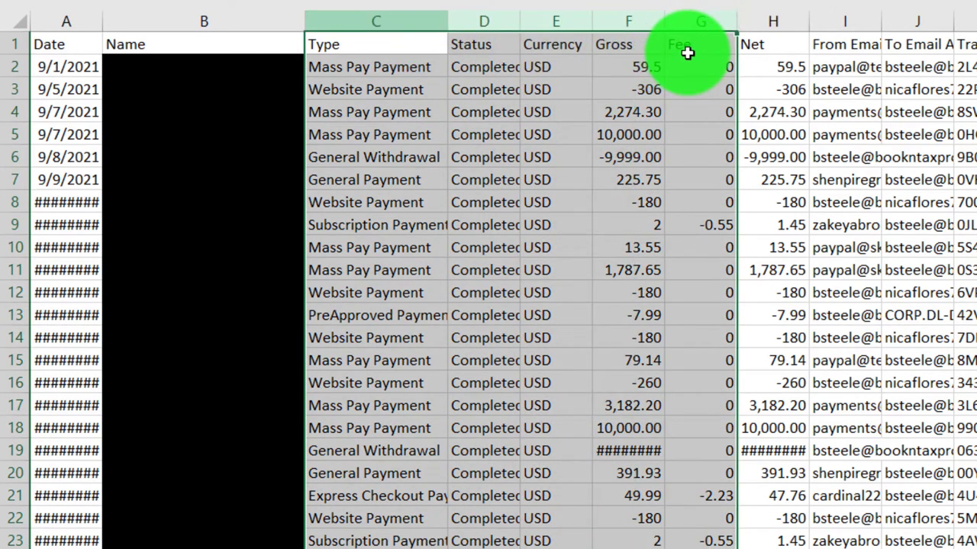
pyautogui.rightClick(579, 275)
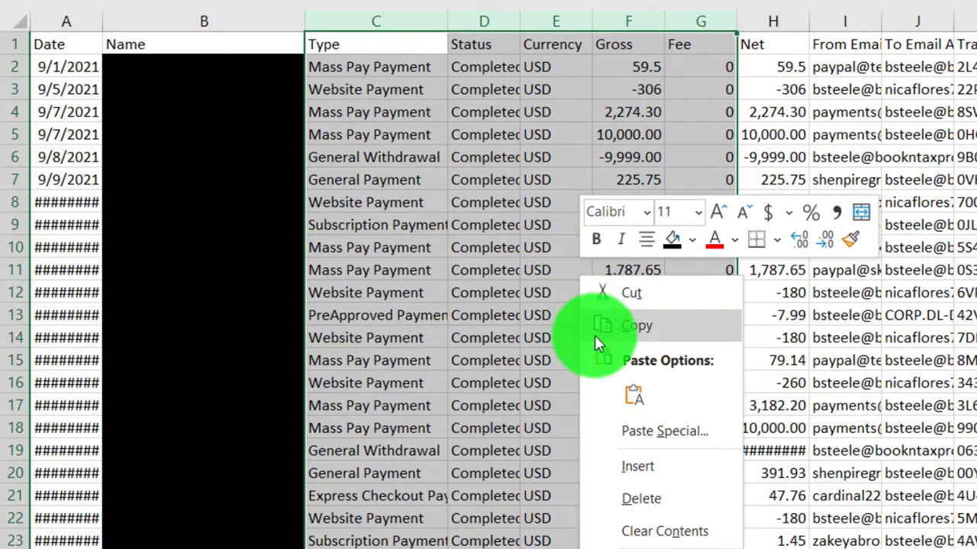
pyautogui.click(622, 497)
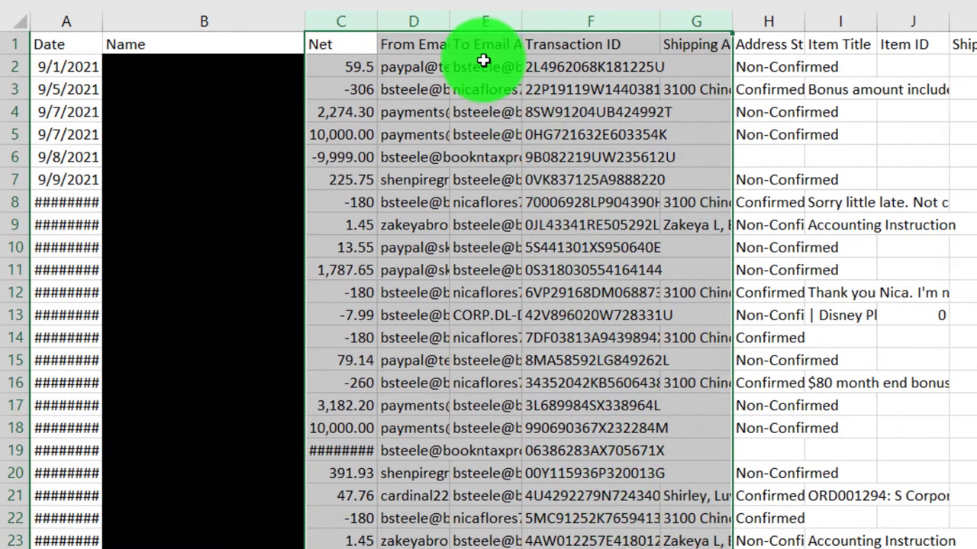
# Delete the From Email column and the three columns after it
pyautogui.click(421, 13)
pyautogui.moveTo(421, 12); pyautogui.dragTo(965, 156)
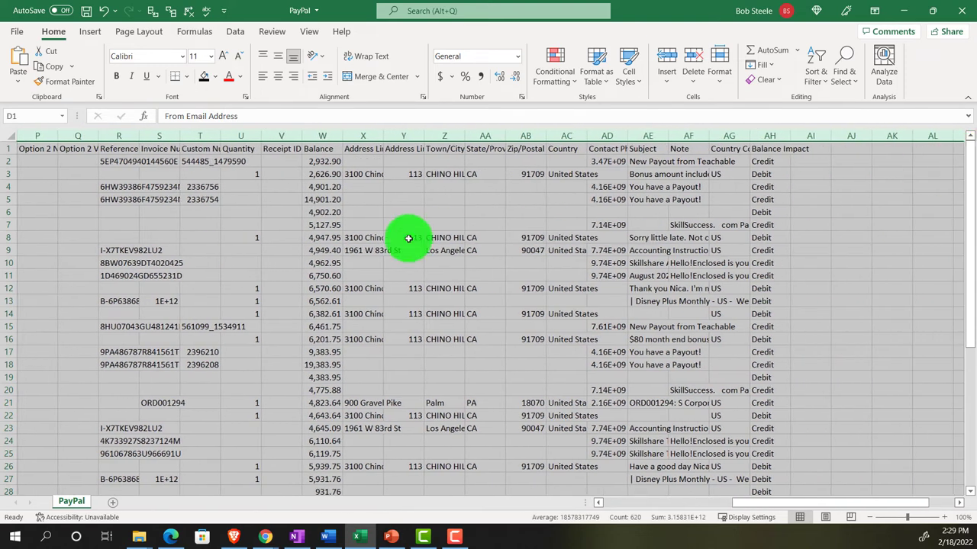
pyautogui.rightClick(388, 242)
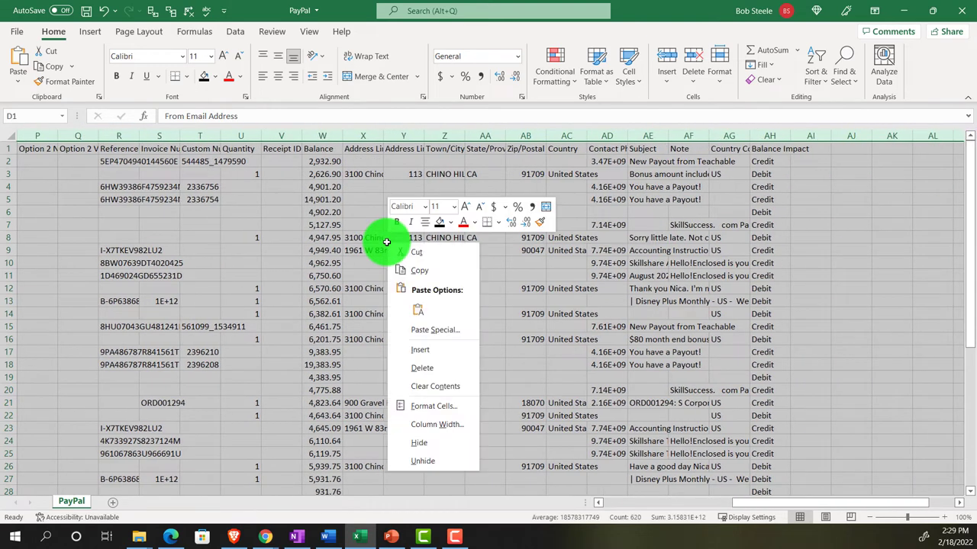
pyautogui.click(422, 368)
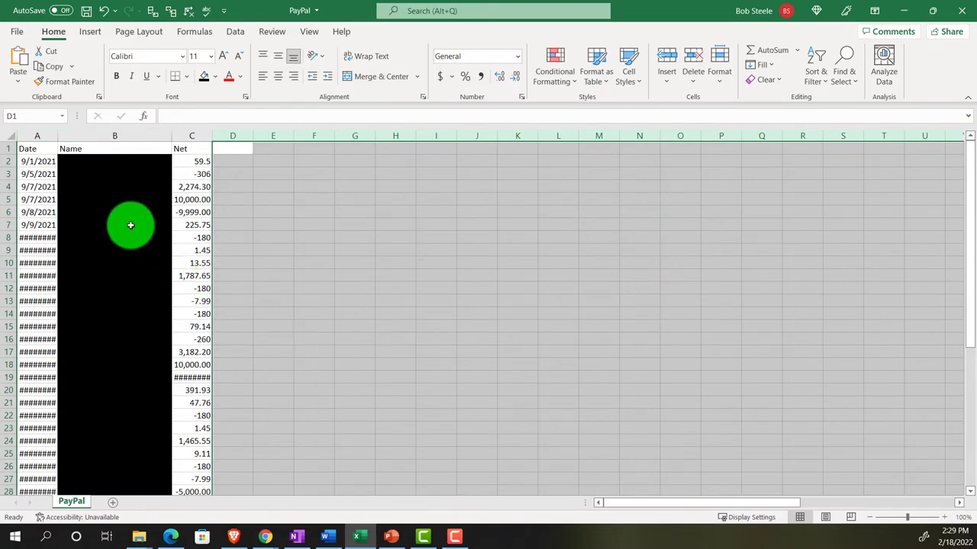
# On closing Excel, save the trimmed sheet as CSV UTF-8 'PayPal Adj' in Pictures
pyautogui.click(191, 148)
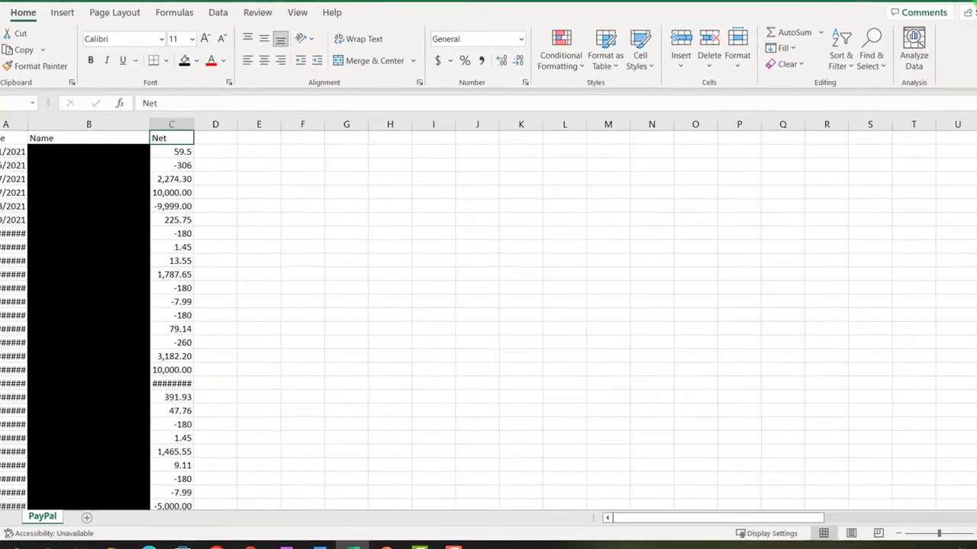
pyautogui.click(959, 9)
pyautogui.click(414, 275)
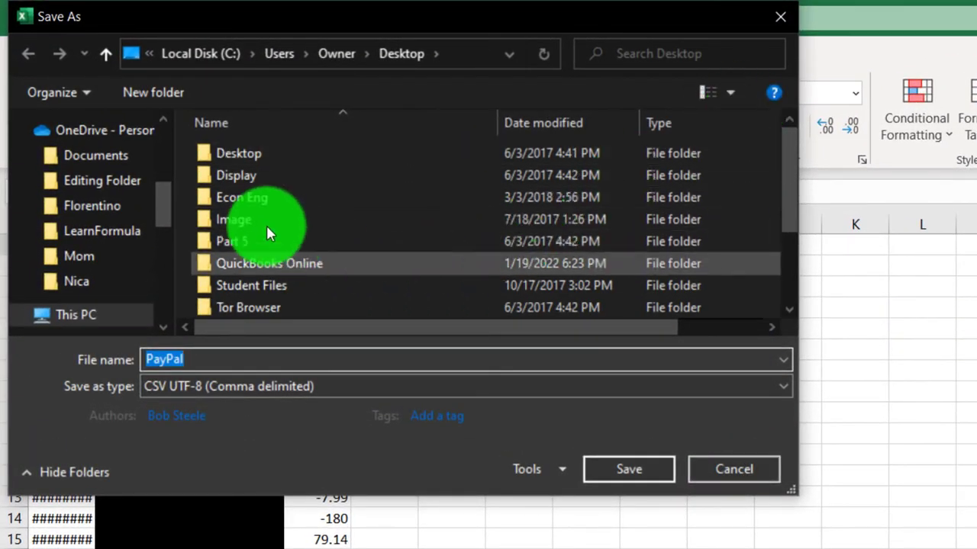
pyautogui.scroll(5, 157, 183)
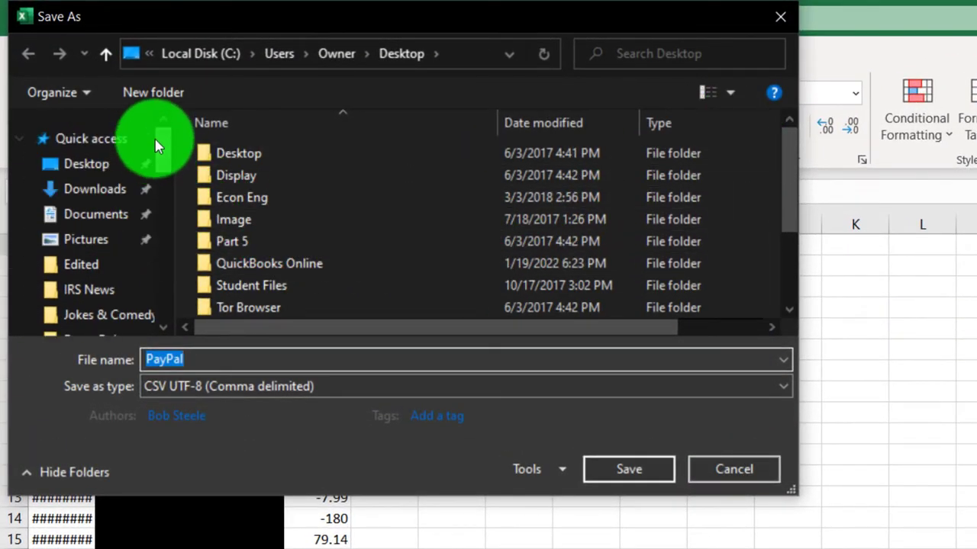
pyautogui.click(84, 239)
pyautogui.click(232, 351)
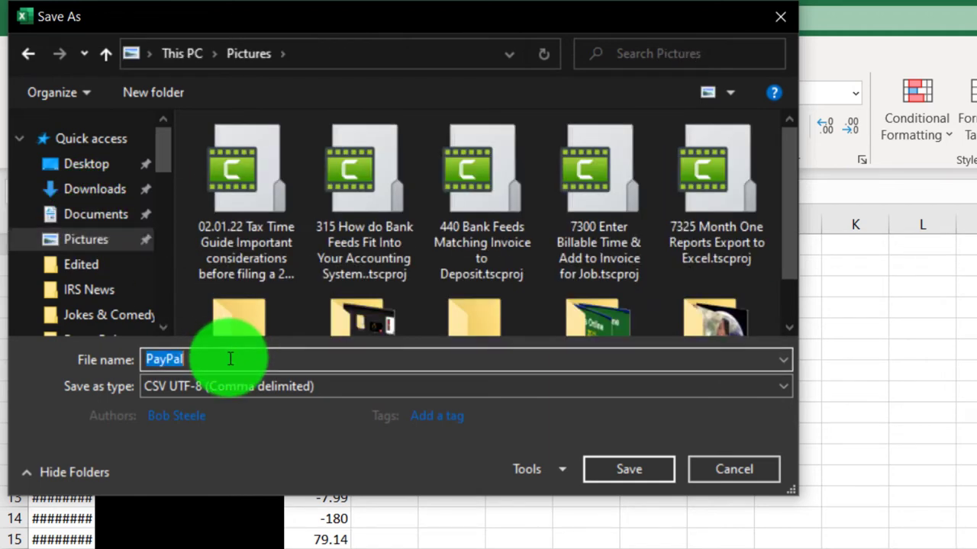
pyautogui.click(230, 358)
pyautogui.write('Adj')
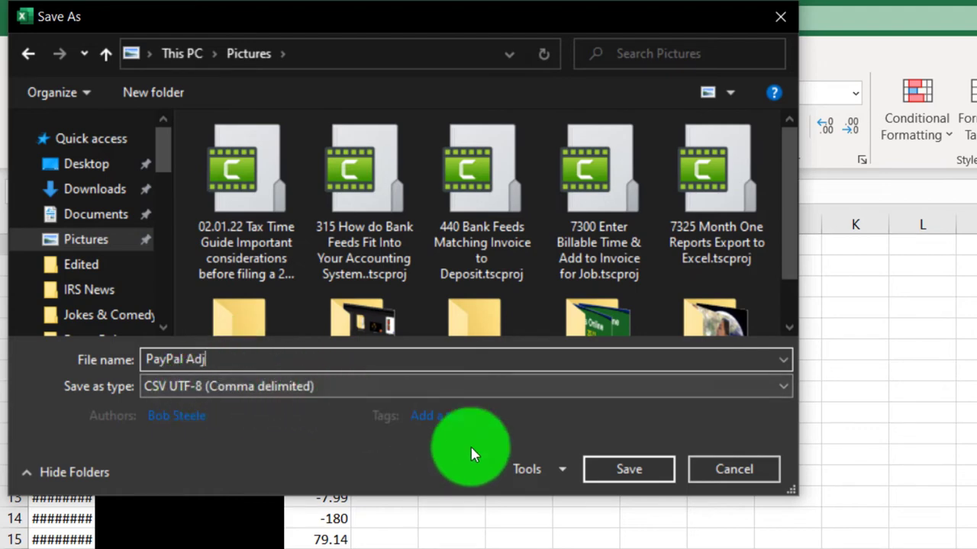
pyautogui.click(616, 471)
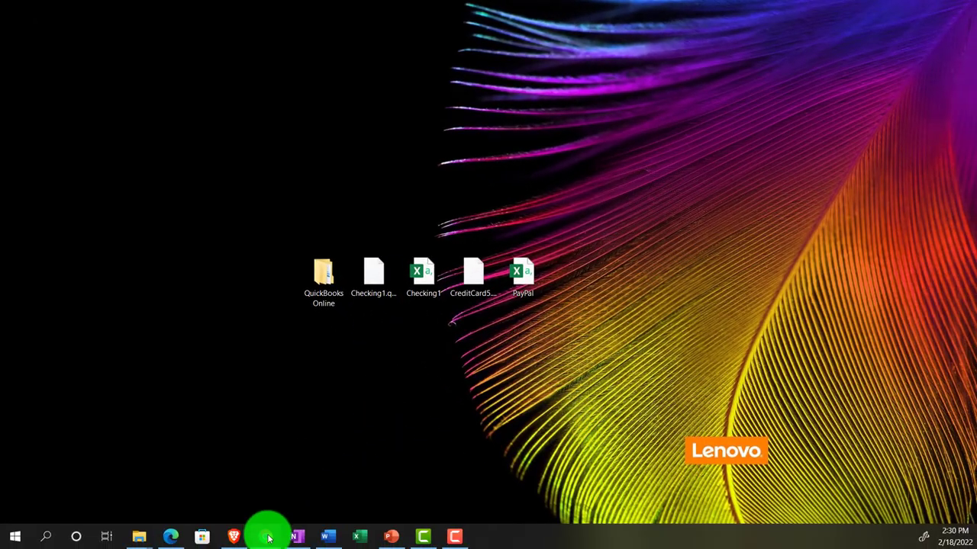
# Continue with the uploaded PayPal.csv, select the existing PayPal account, and proceed to file setup
pyautogui.moveTo(269, 539)
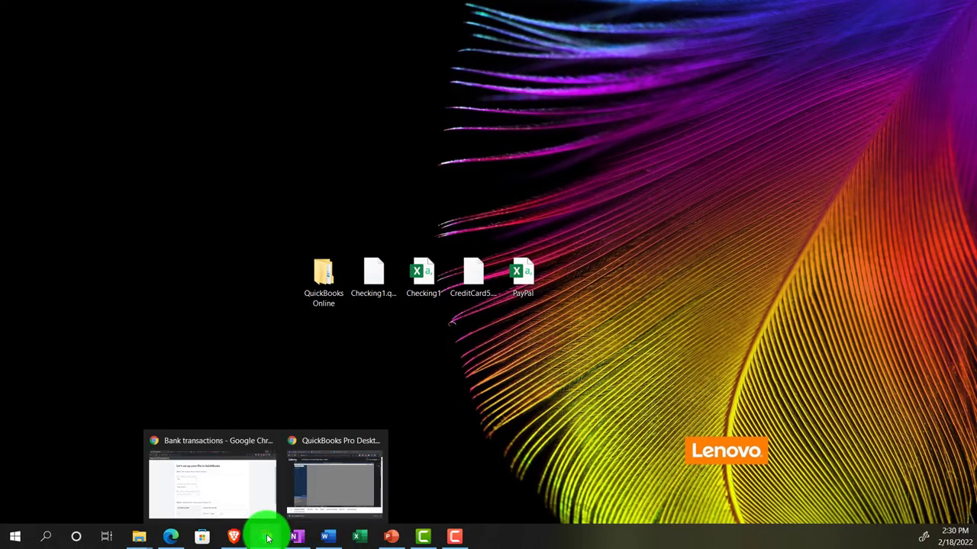
pyautogui.click(226, 491)
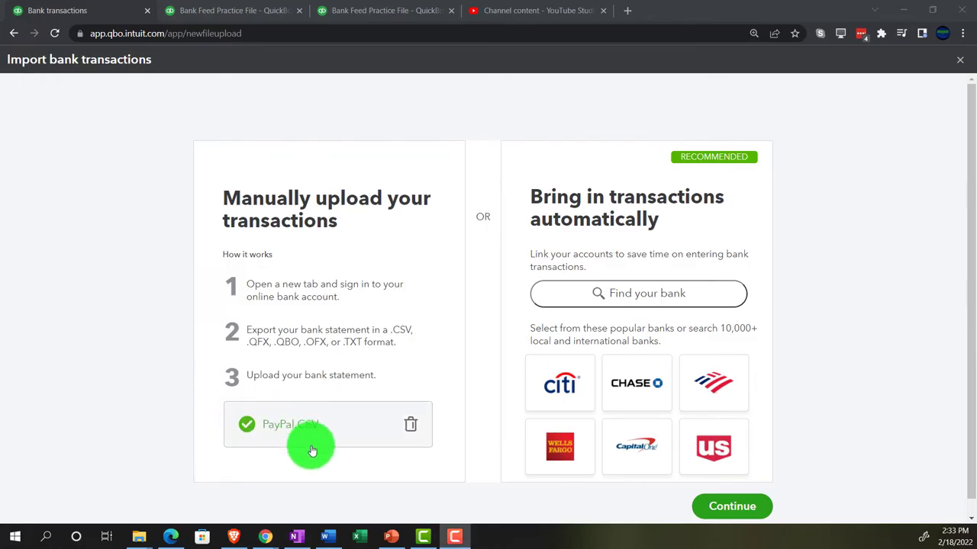
pyautogui.click(721, 505)
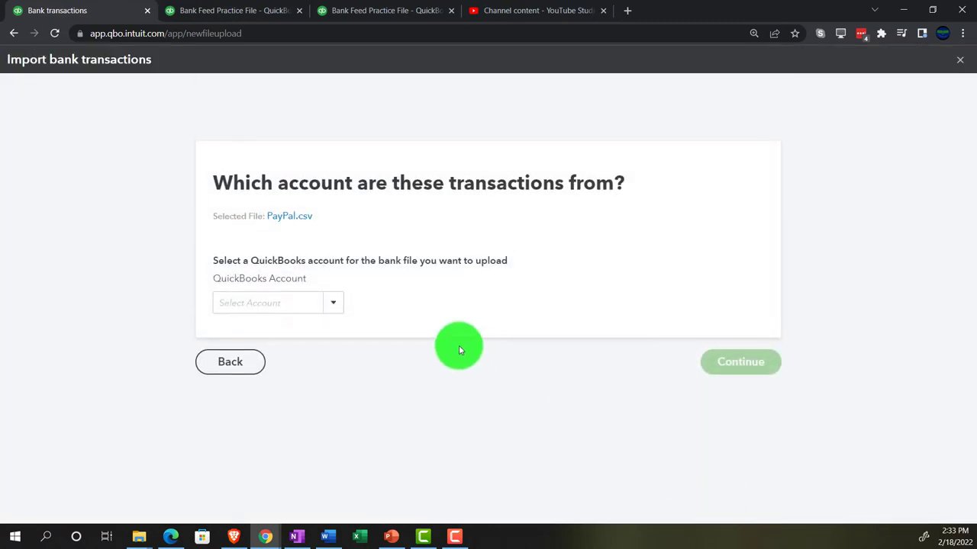
pyautogui.click(333, 306)
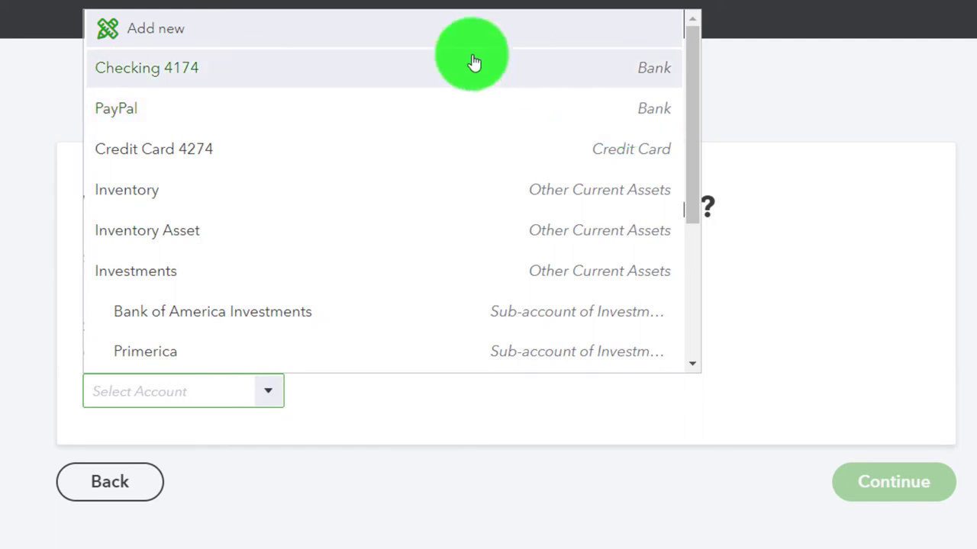
pyautogui.click(184, 35)
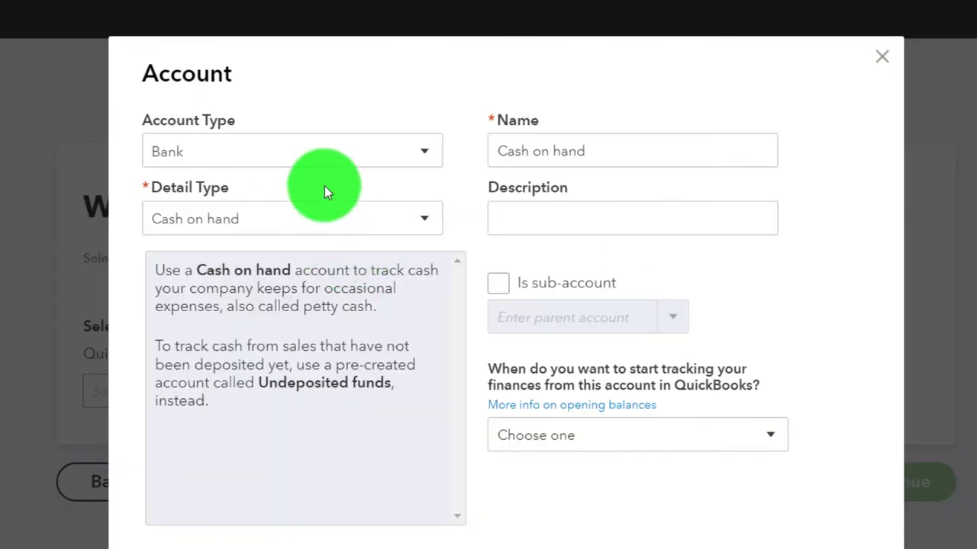
pyautogui.click(564, 155)
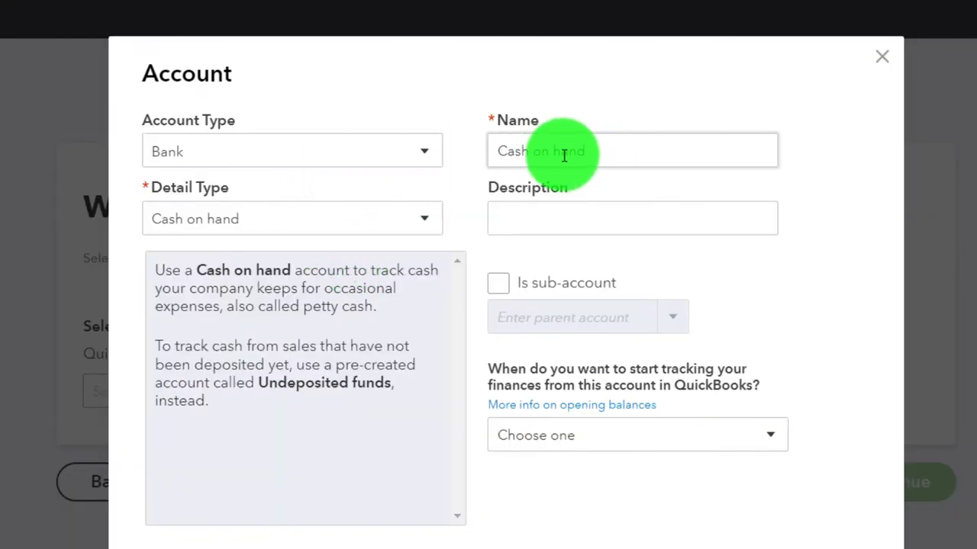
pyautogui.click(883, 57)
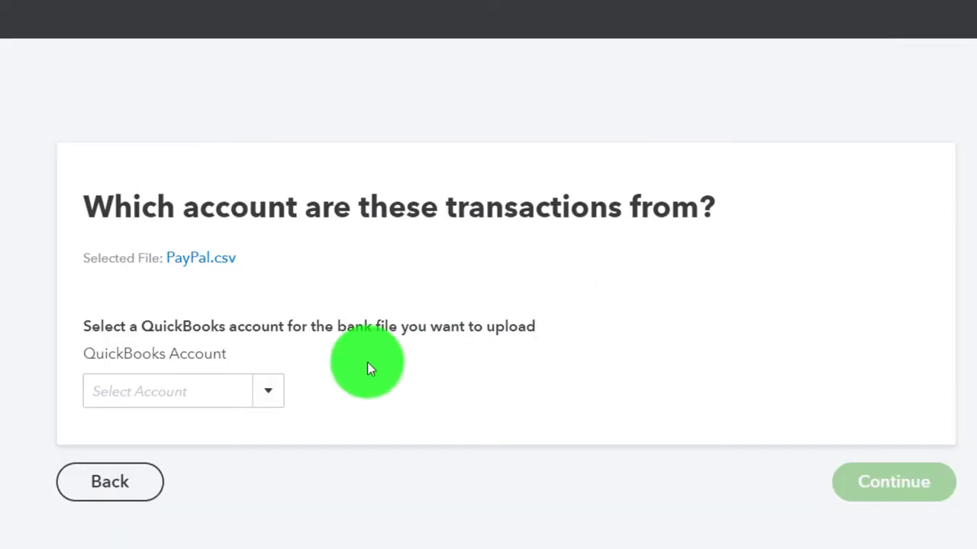
pyautogui.click(272, 394)
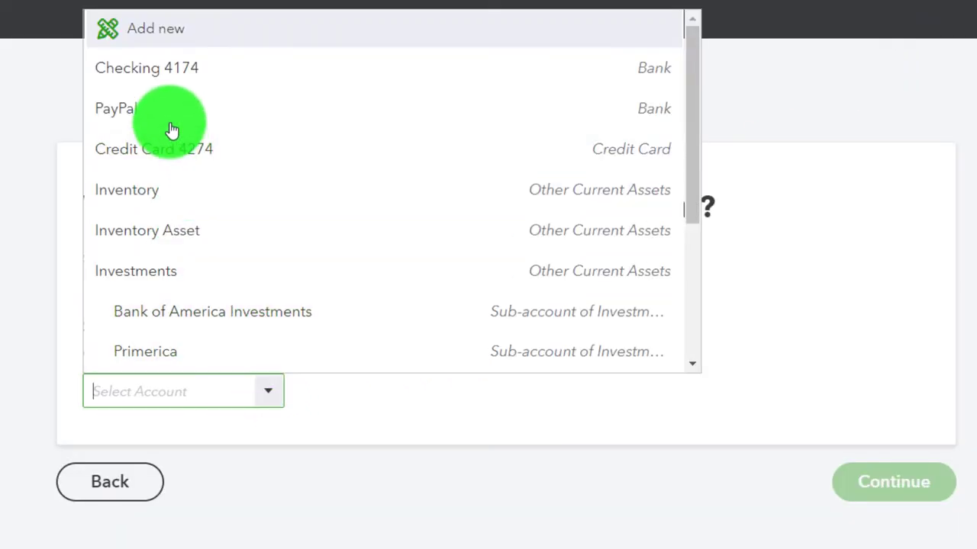
pyautogui.click(169, 121)
pyautogui.click(889, 494)
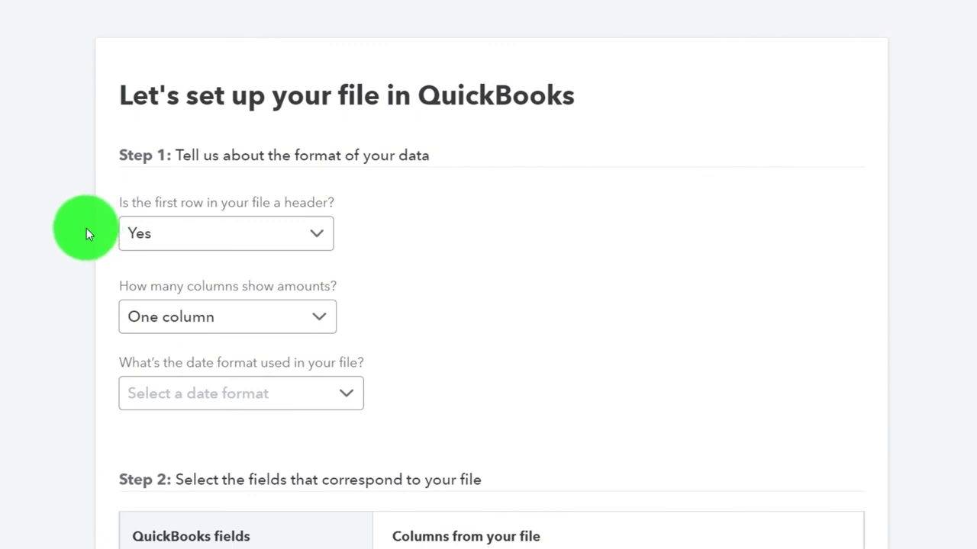
# Keep the one-column amount setting and set the date format to MM/dd/yyyy
pyautogui.scroll(-2, 2, 283)
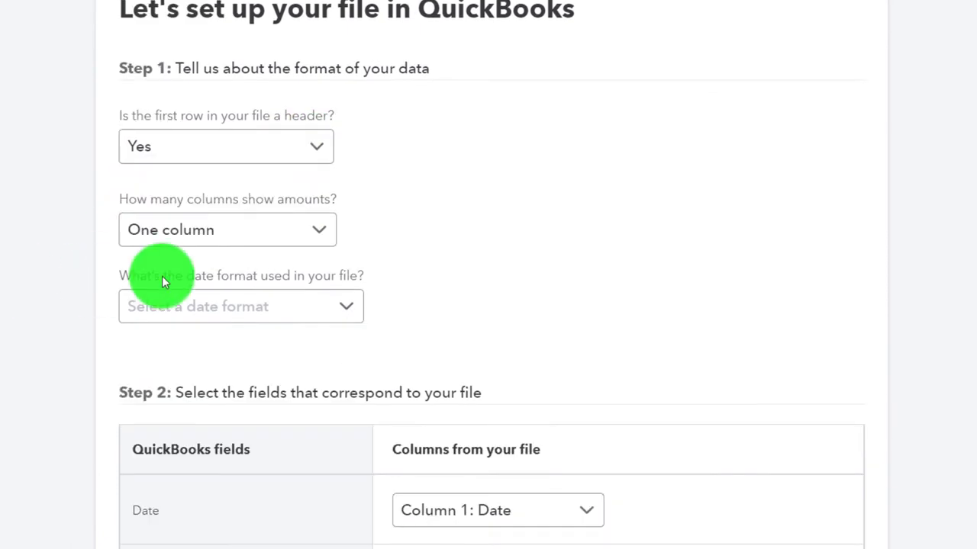
pyautogui.click(322, 234)
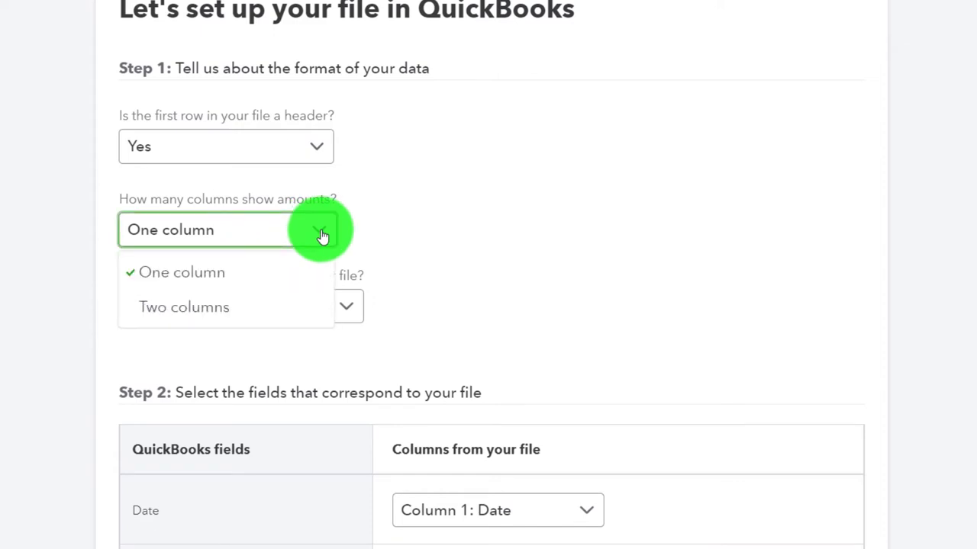
pyautogui.click(221, 283)
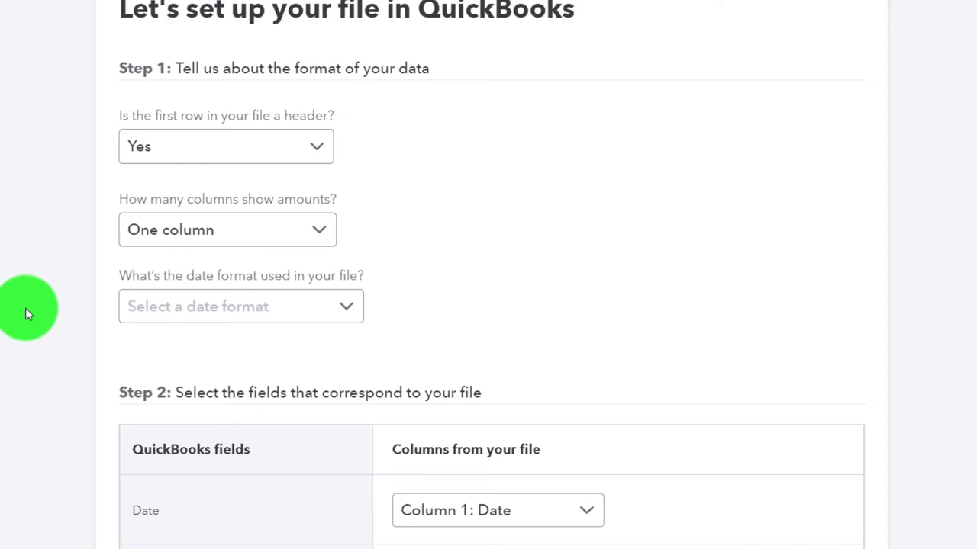
pyautogui.scroll(-1, 26, 308)
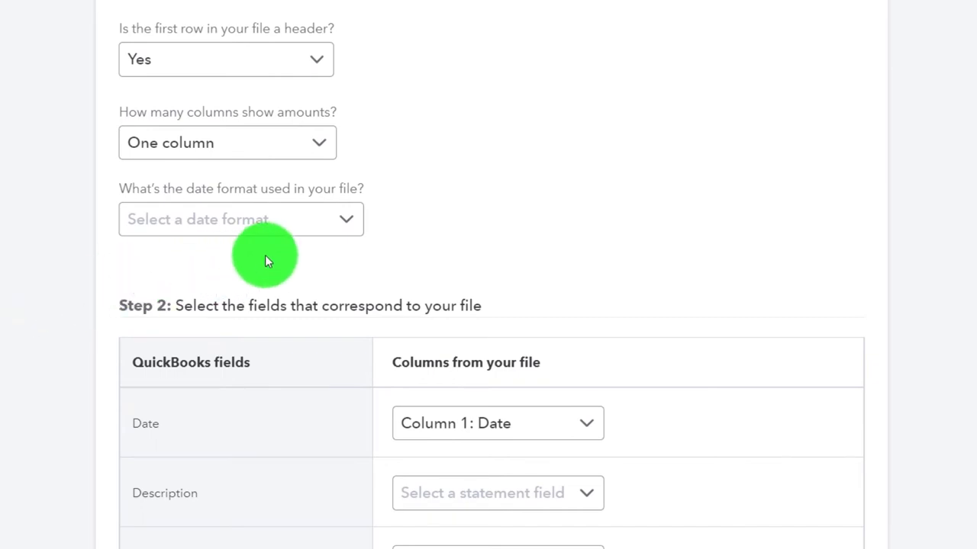
pyautogui.click(351, 232)
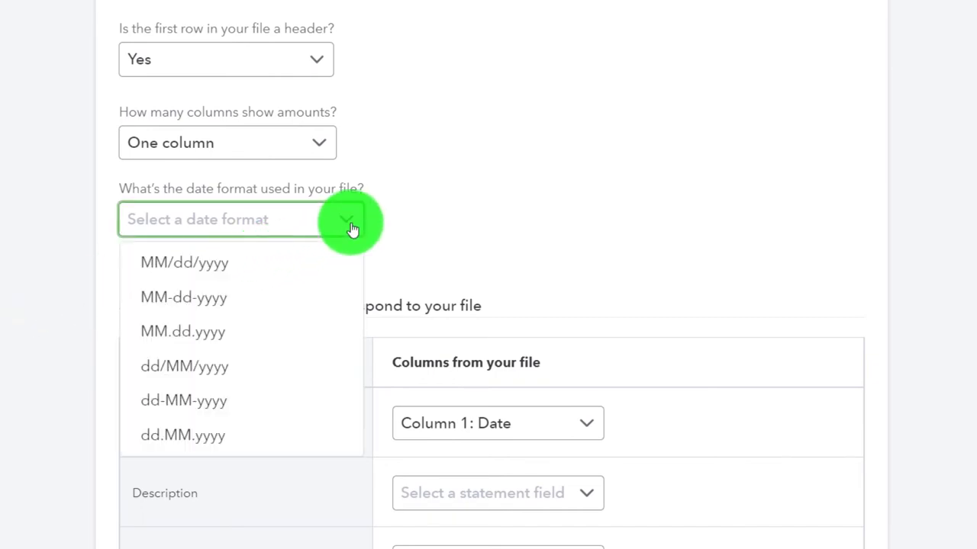
pyautogui.click(351, 231)
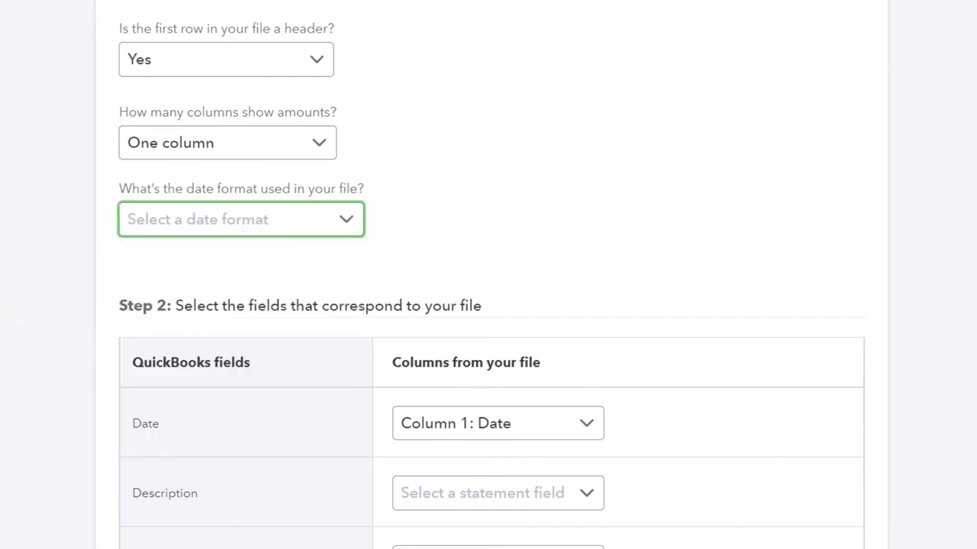
pyautogui.write('MM/dd/yyyy')
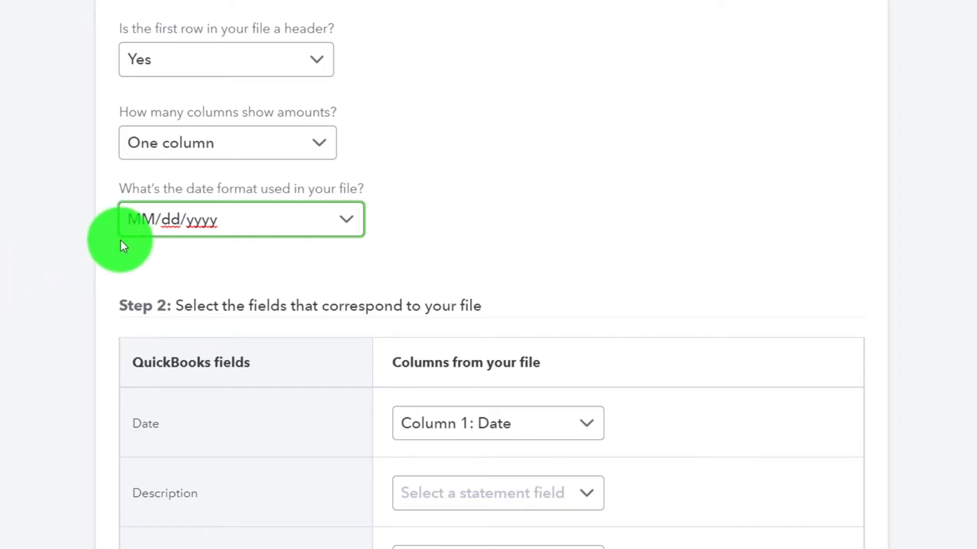
pyautogui.scroll(-1, 20, 287)
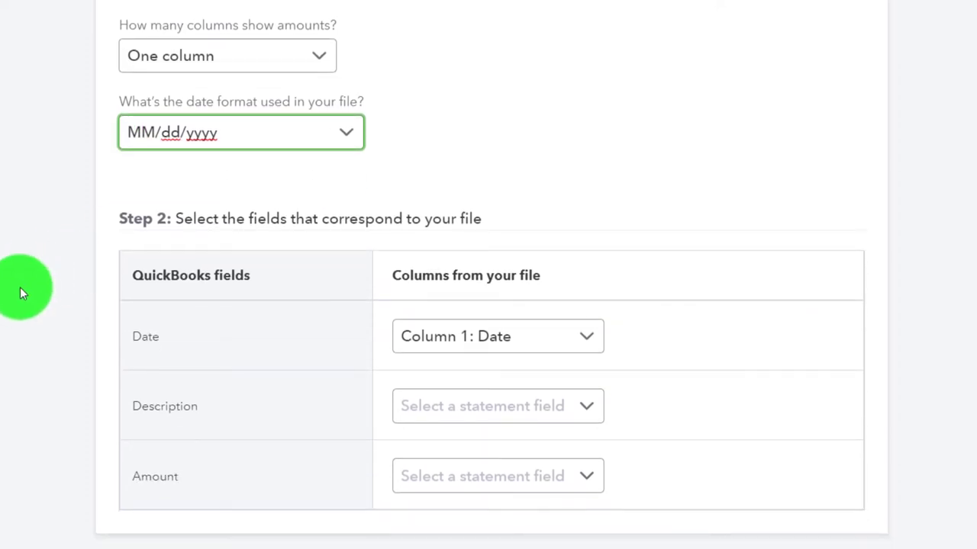
pyautogui.scroll(-1, 20, 287)
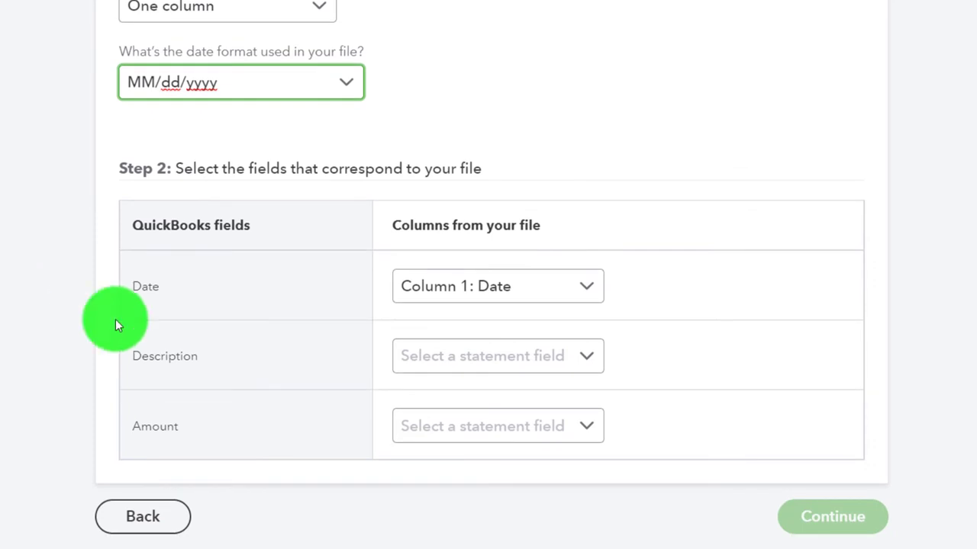
# Map Date to Column 1: Date, Description to Column 2: Name, Amount to Column 3: Net, then continue
pyautogui.click(580, 289)
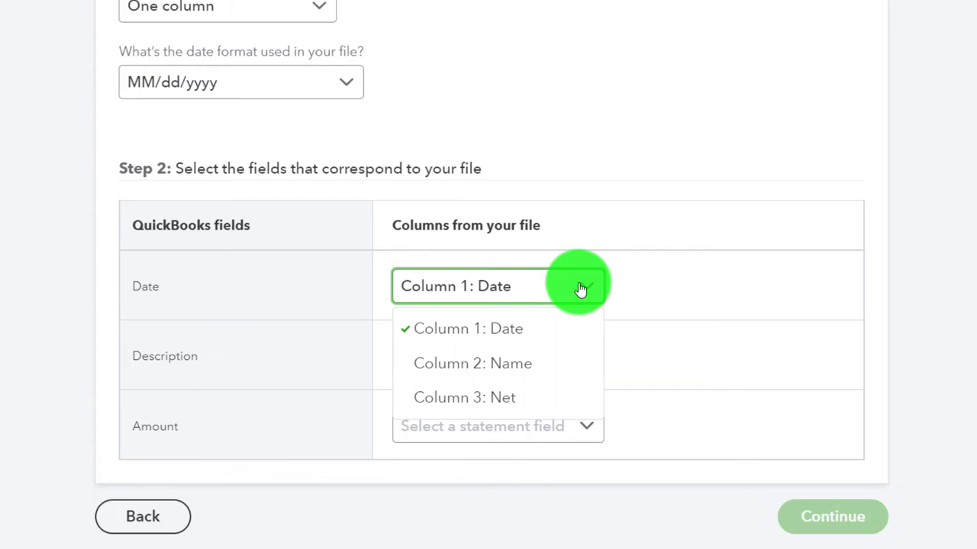
pyautogui.click(580, 290)
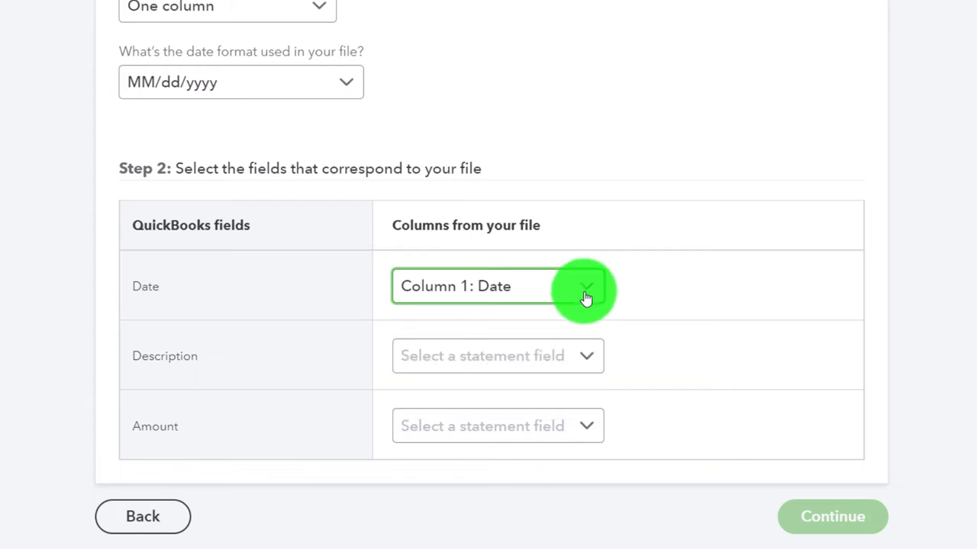
pyautogui.click(585, 372)
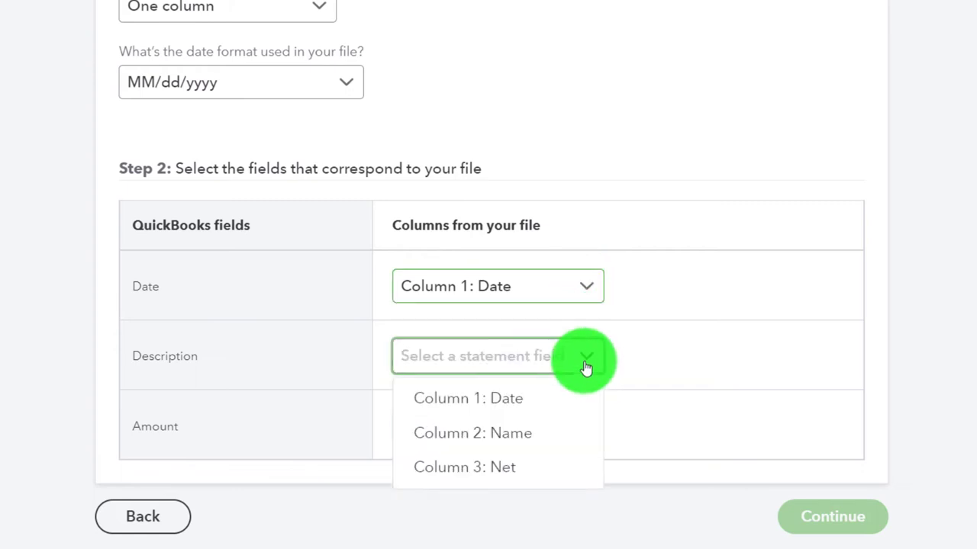
pyautogui.click(563, 441)
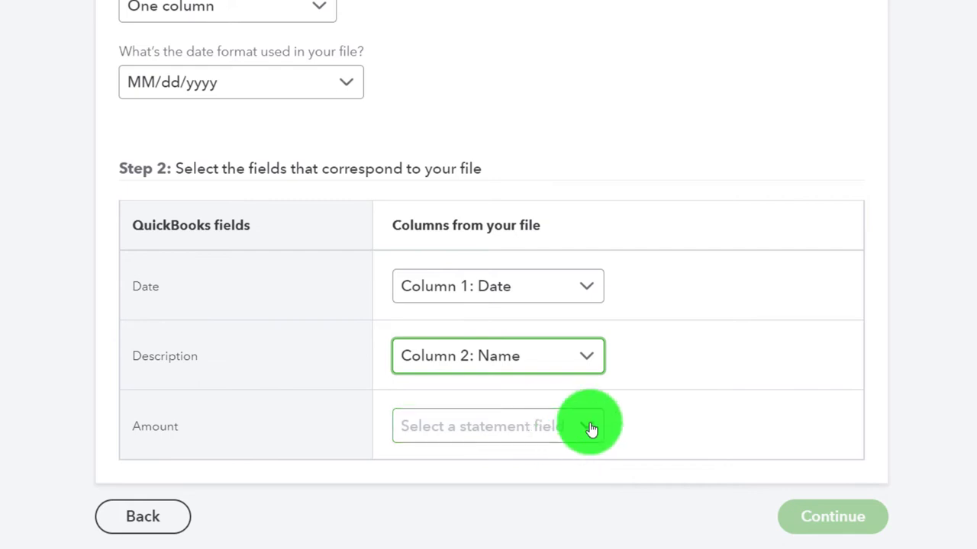
pyautogui.click(592, 429)
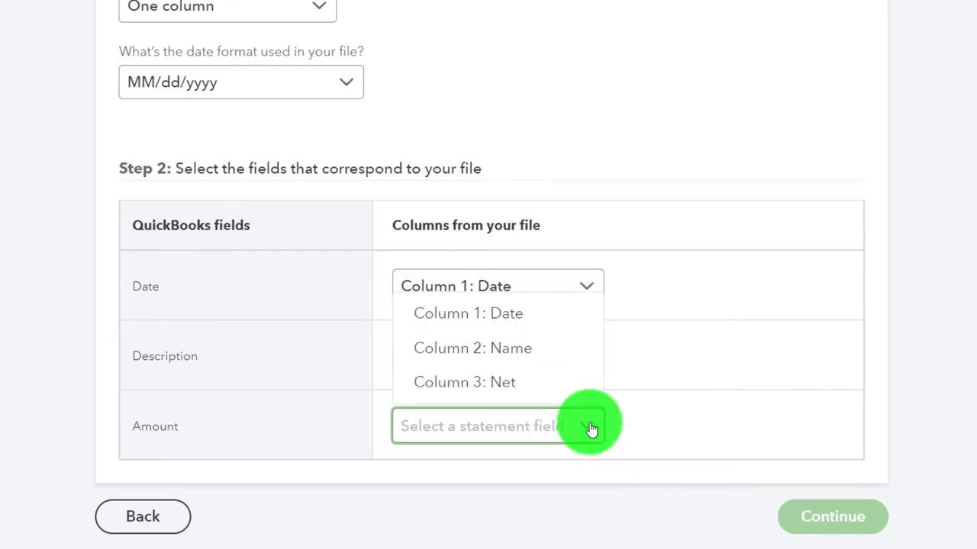
pyautogui.click(514, 392)
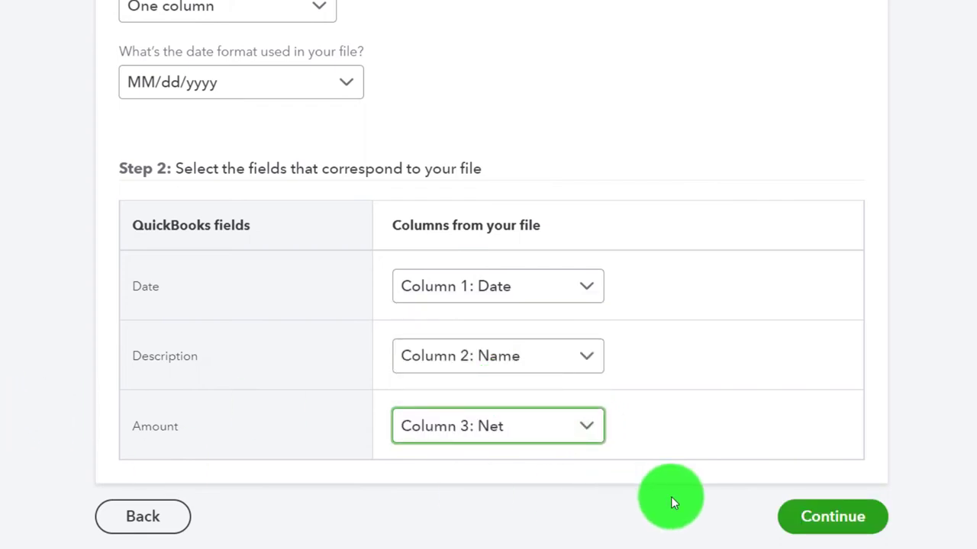
pyautogui.click(813, 528)
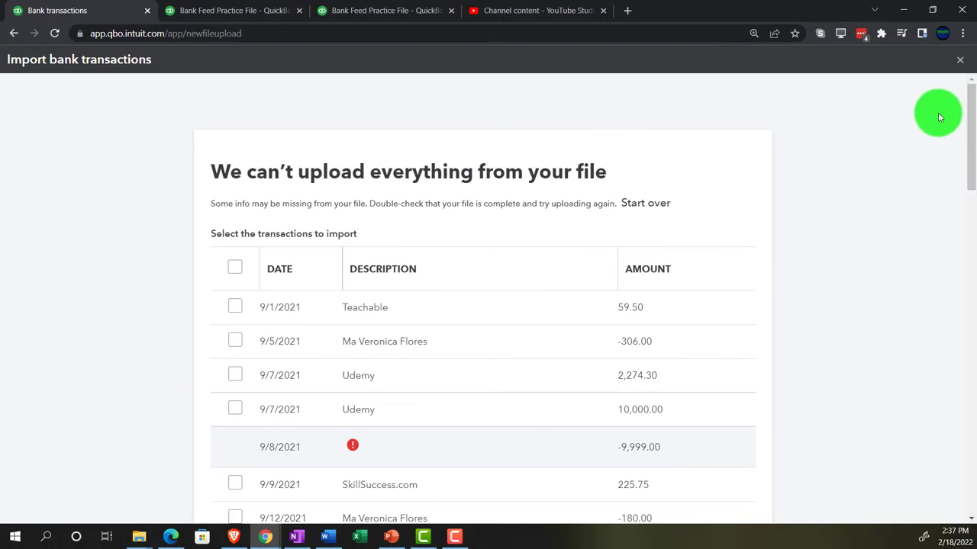
# Abandon the failed import and re-upload PayPal.CSV through Upload from file
pyautogui.click(959, 60)
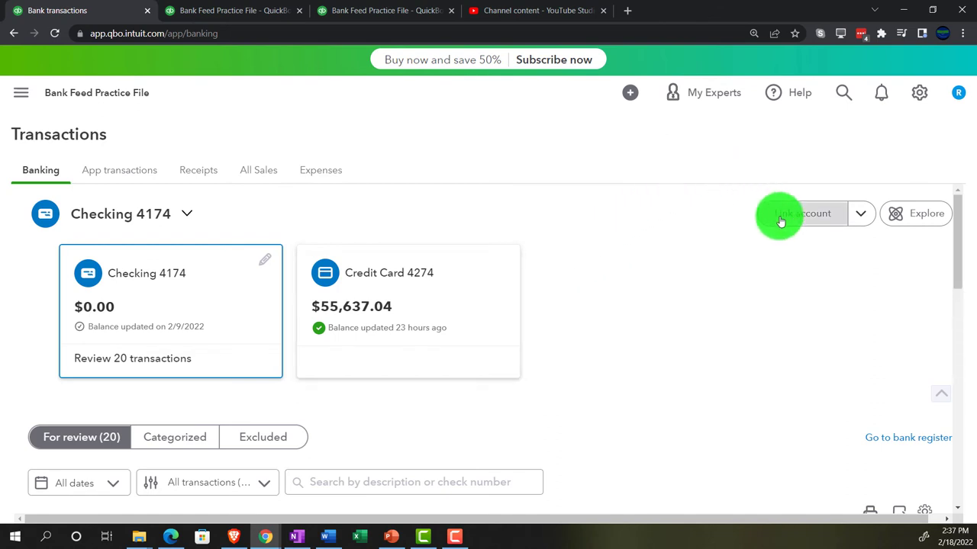
pyautogui.click(860, 214)
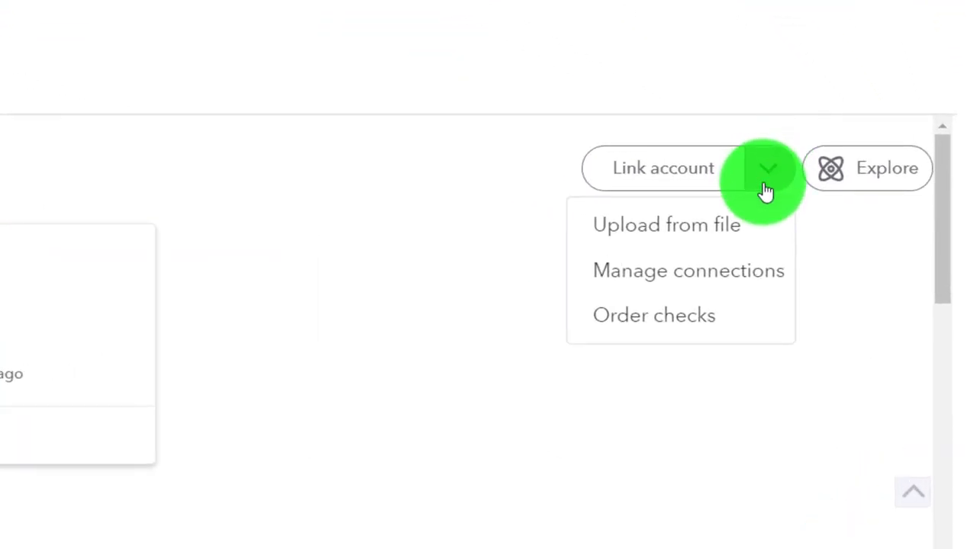
pyautogui.click(697, 228)
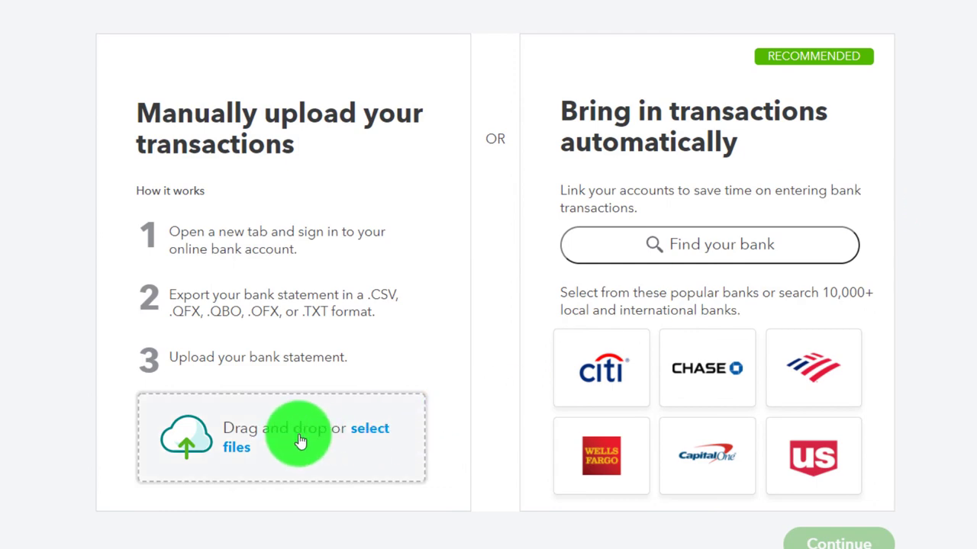
pyautogui.click(300, 441)
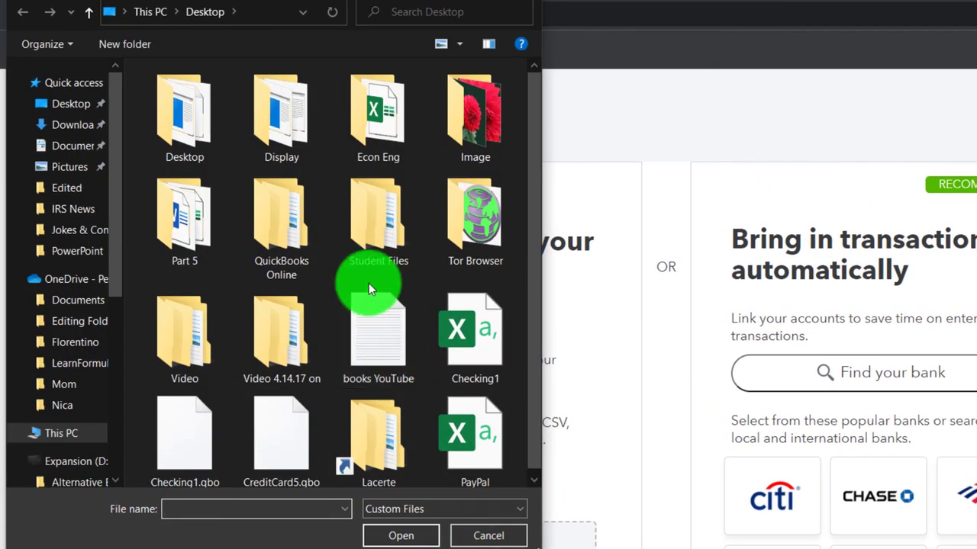
pyautogui.doubleClick(469, 454)
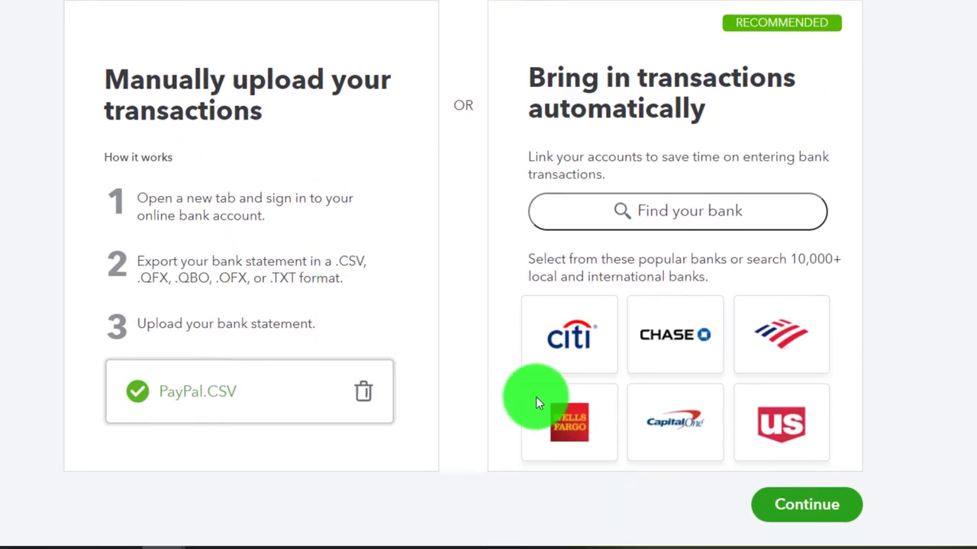
# Assign the uploaded file to the PayPal account and go to file setup
pyautogui.click(784, 492)
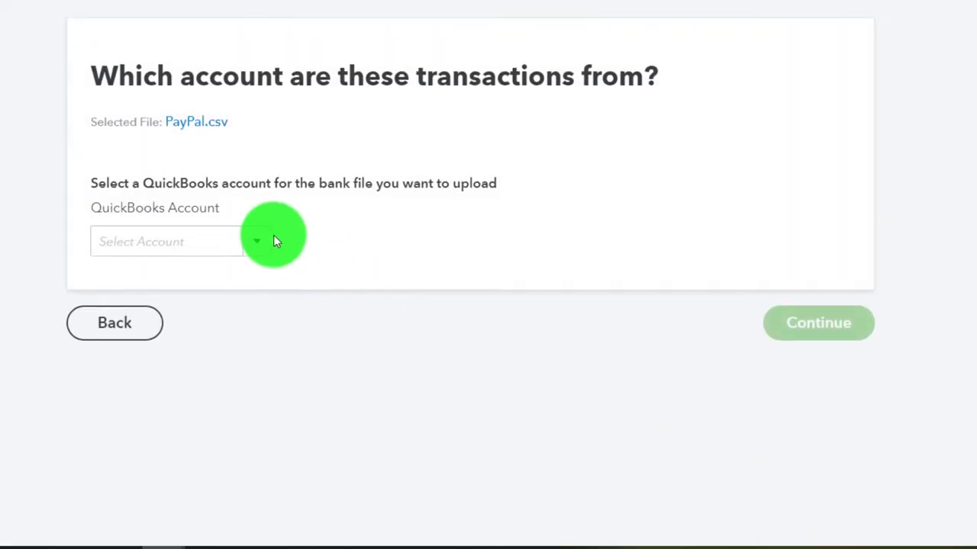
pyautogui.click(263, 241)
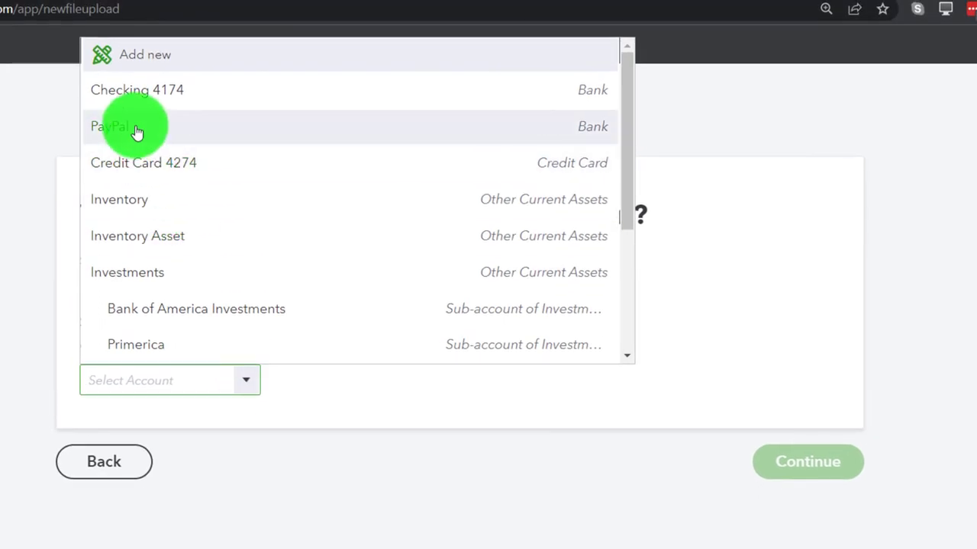
pyautogui.click(137, 132)
pyautogui.click(801, 461)
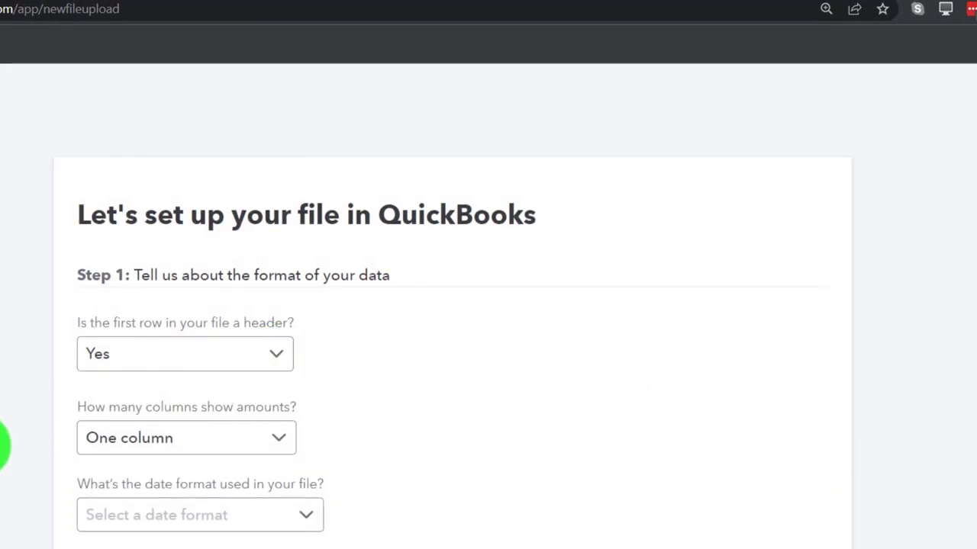
# Set MM/dd/yyyy dates, map Description to Column 2: Name and Amount to Column 3: Net
pyautogui.scroll(-1, 3, 447)
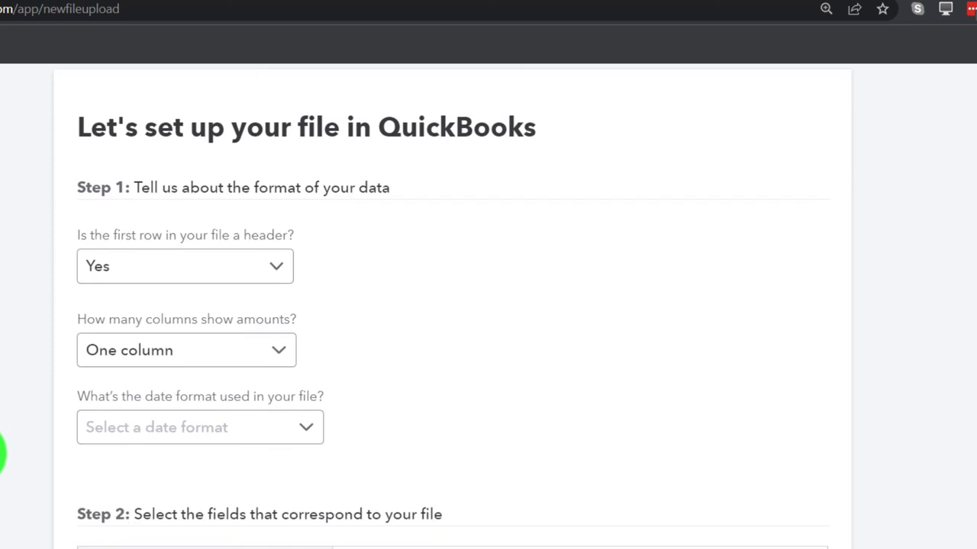
pyautogui.click(305, 439)
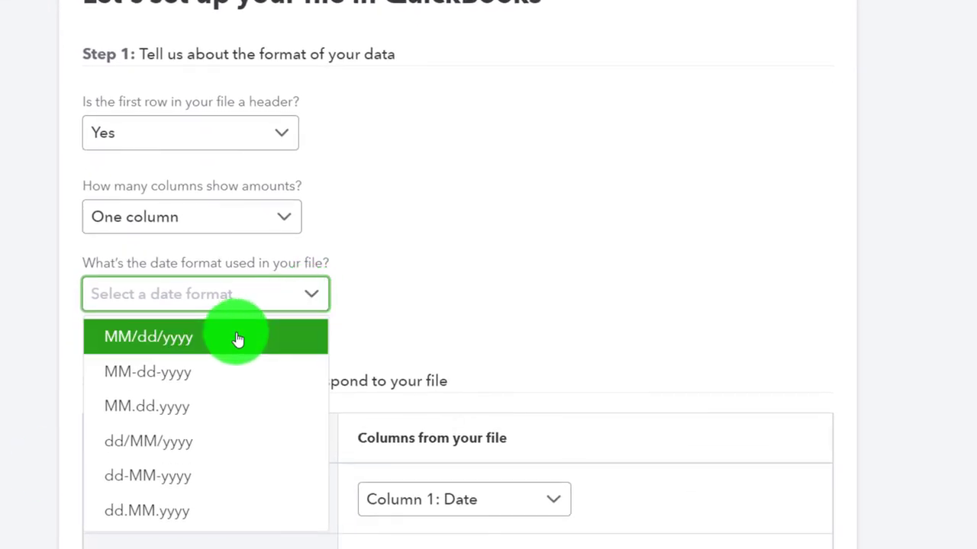
pyautogui.click(238, 338)
pyautogui.scroll(-3, 457, 275)
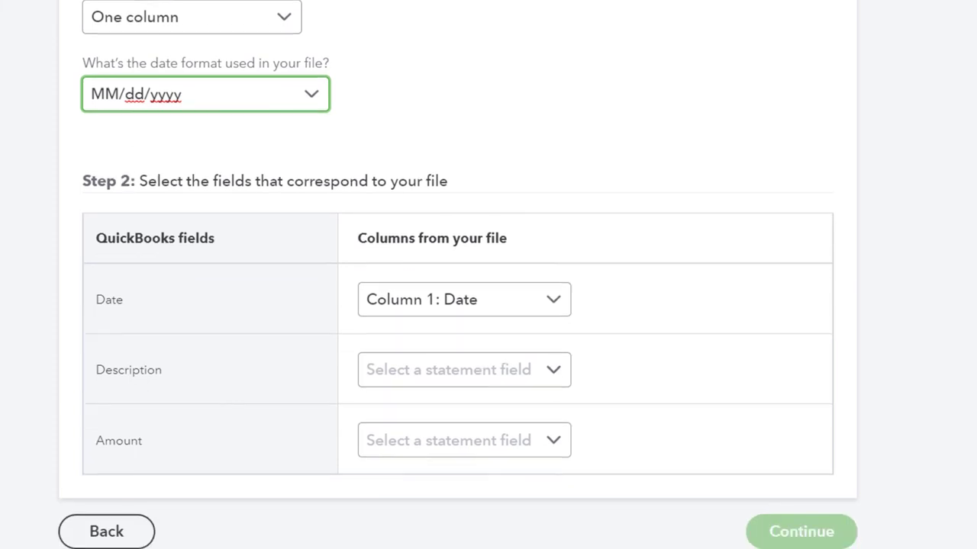
pyautogui.click(561, 353)
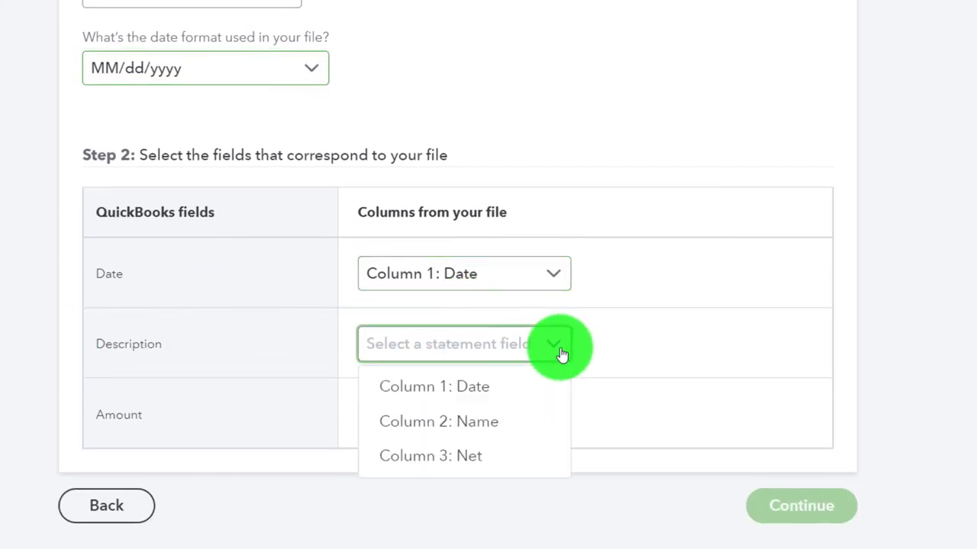
pyautogui.click(511, 425)
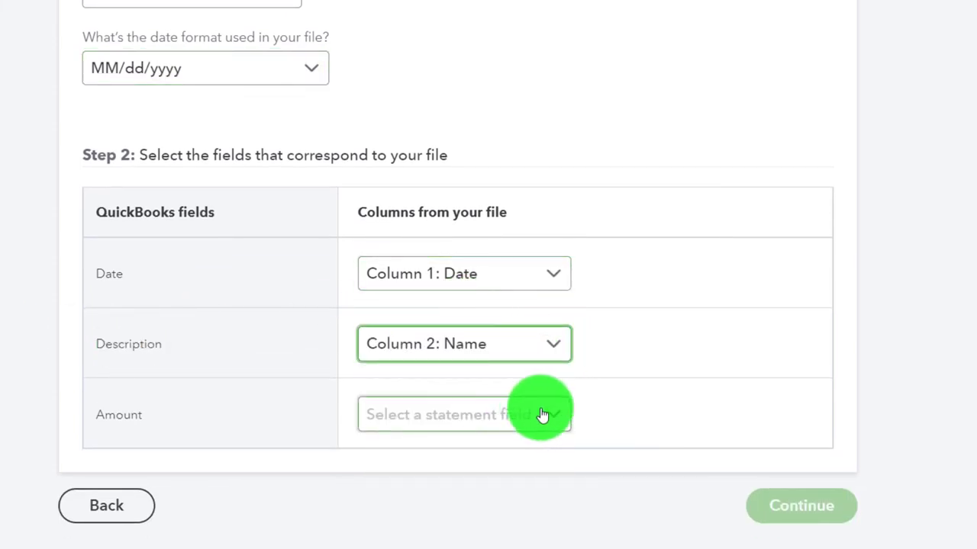
pyautogui.click(543, 415)
pyautogui.click(482, 382)
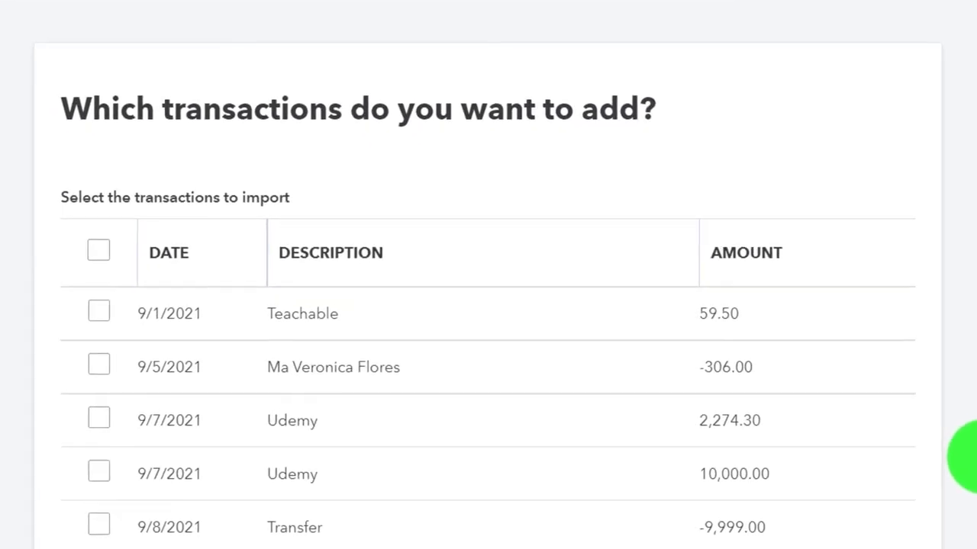
# Select all 44 PayPal transactions and confirm importing them
pyautogui.click(93, 269)
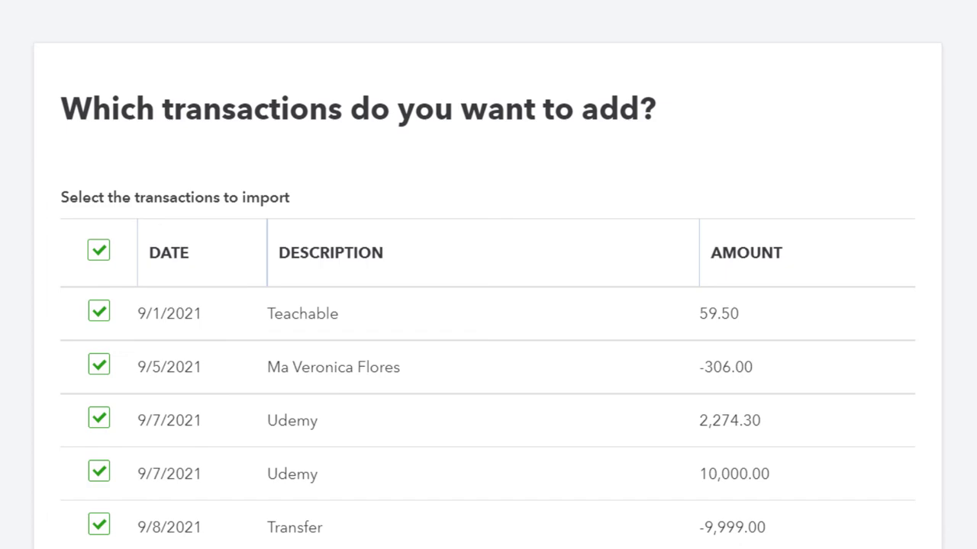
pyautogui.click(27, 284)
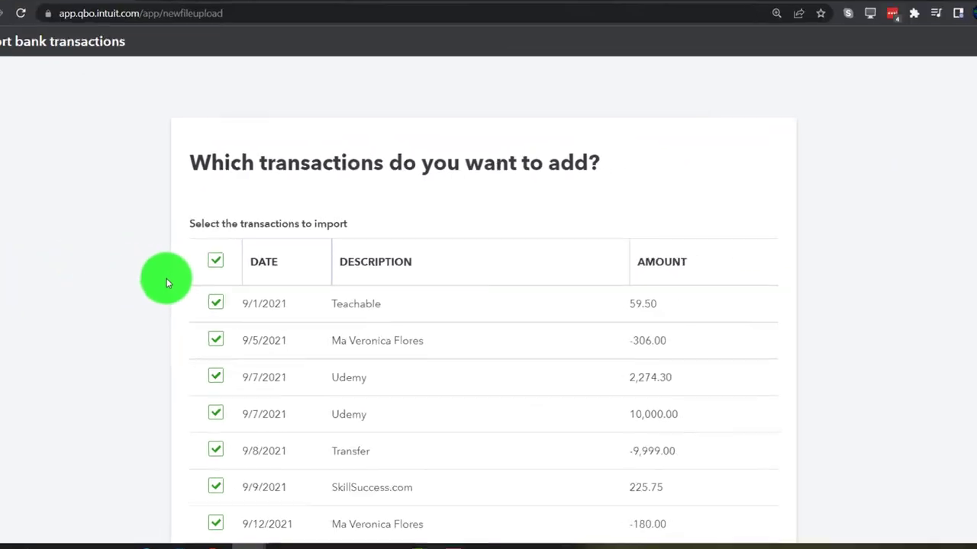
pyautogui.scroll(-10, 29, 284)
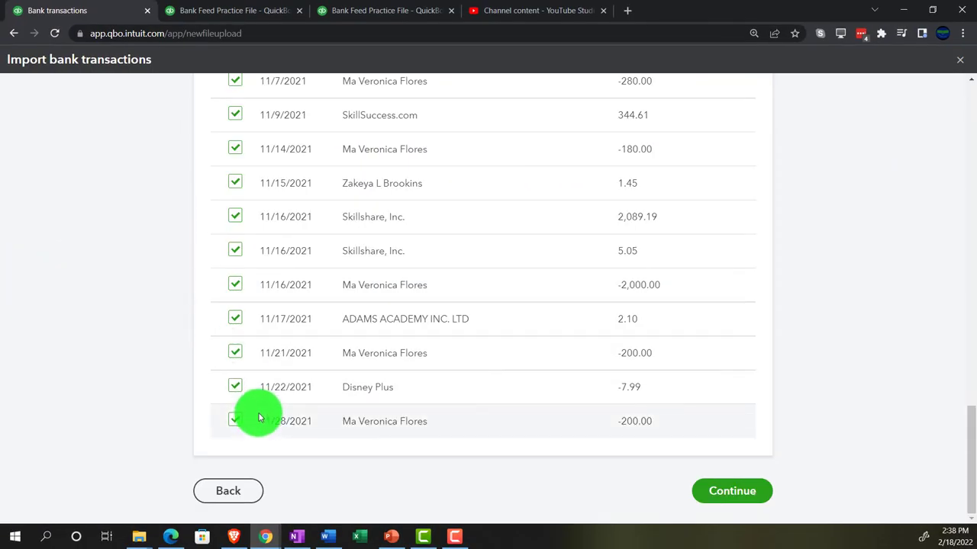
pyautogui.click(710, 492)
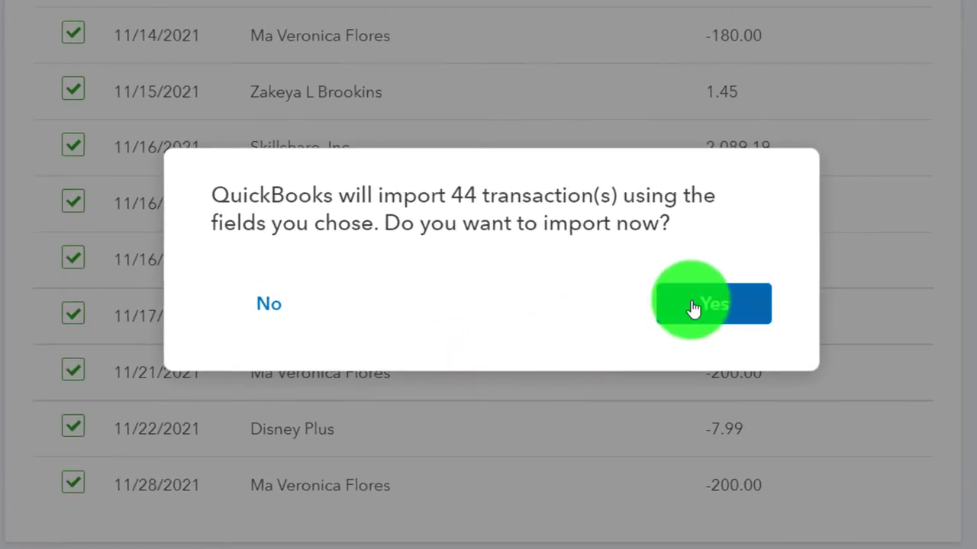
pyautogui.click(692, 308)
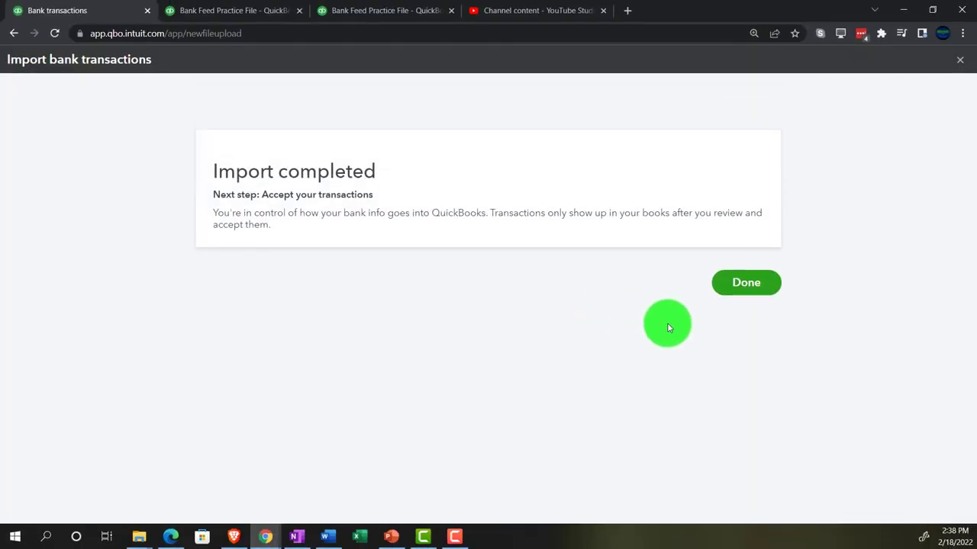
# Finish the CSV import and select the PayPal tile ($0.00) to list its 44 transactions for review
pyautogui.click(744, 283)
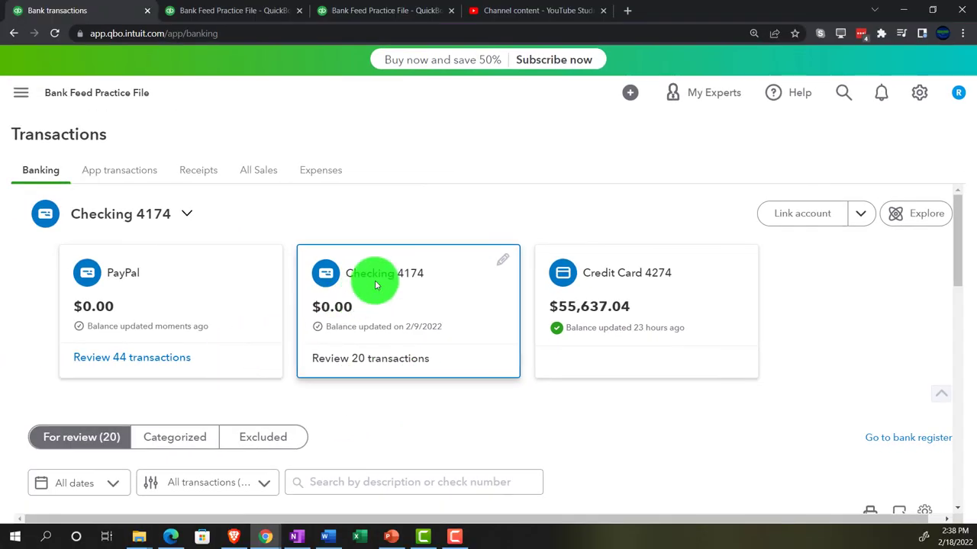
pyautogui.scroll(-3, 381, 308)
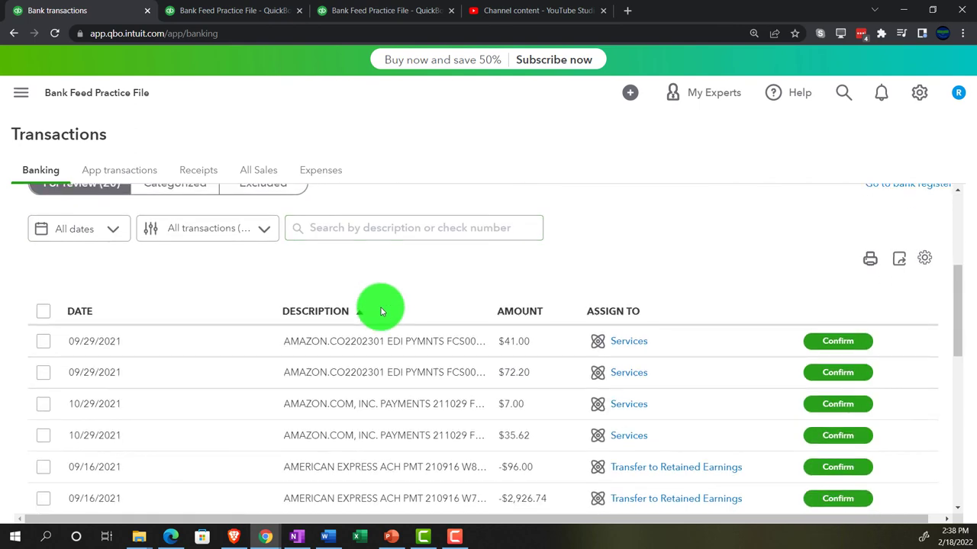
pyautogui.scroll(3, 380, 307)
pyautogui.click(204, 276)
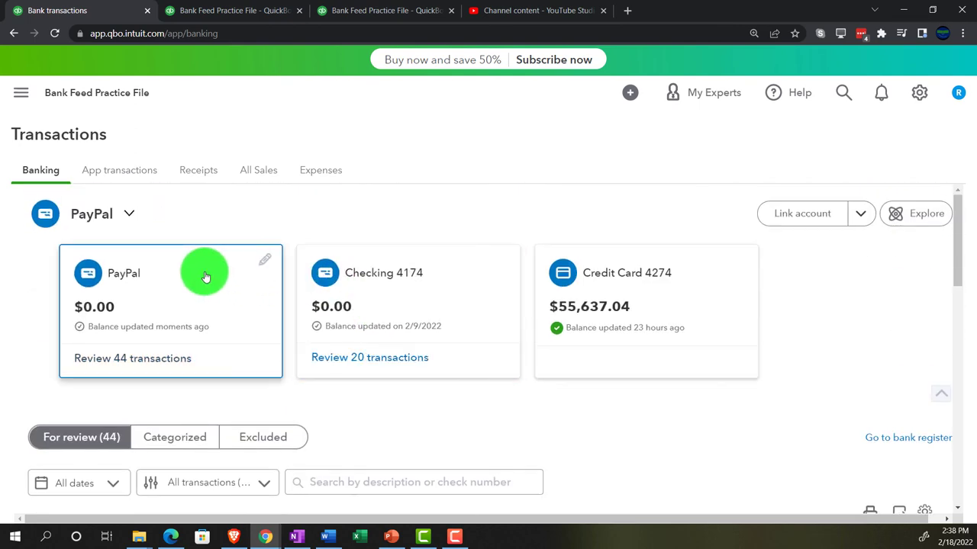